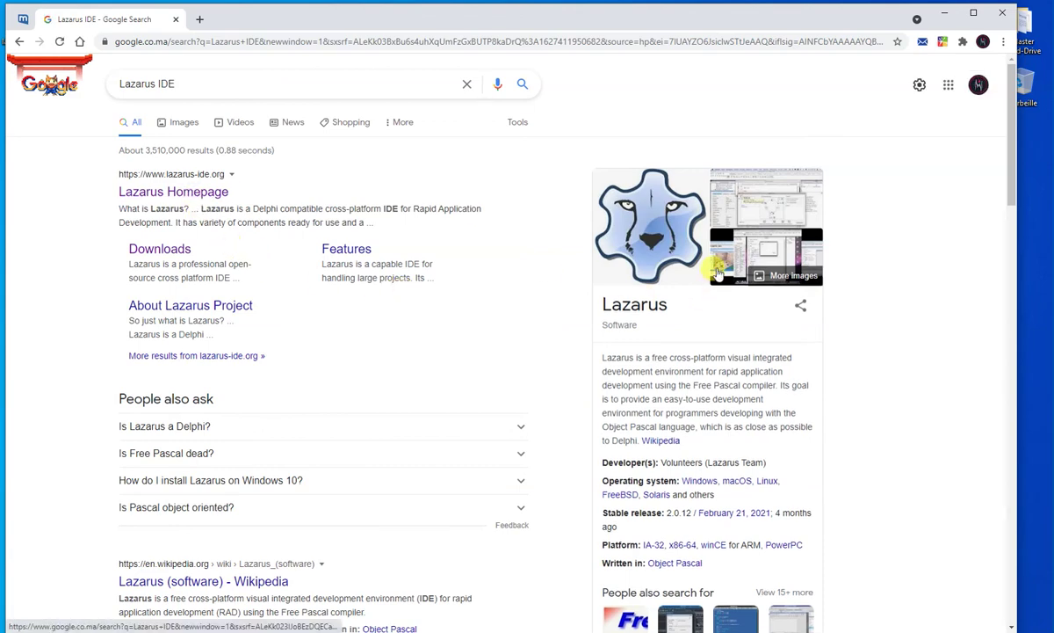
Step: Open the Lazarus homepage, request the version 2.0.12 Windows 64 bit download, cancel saving it, and minimize the browser
click(160, 193)
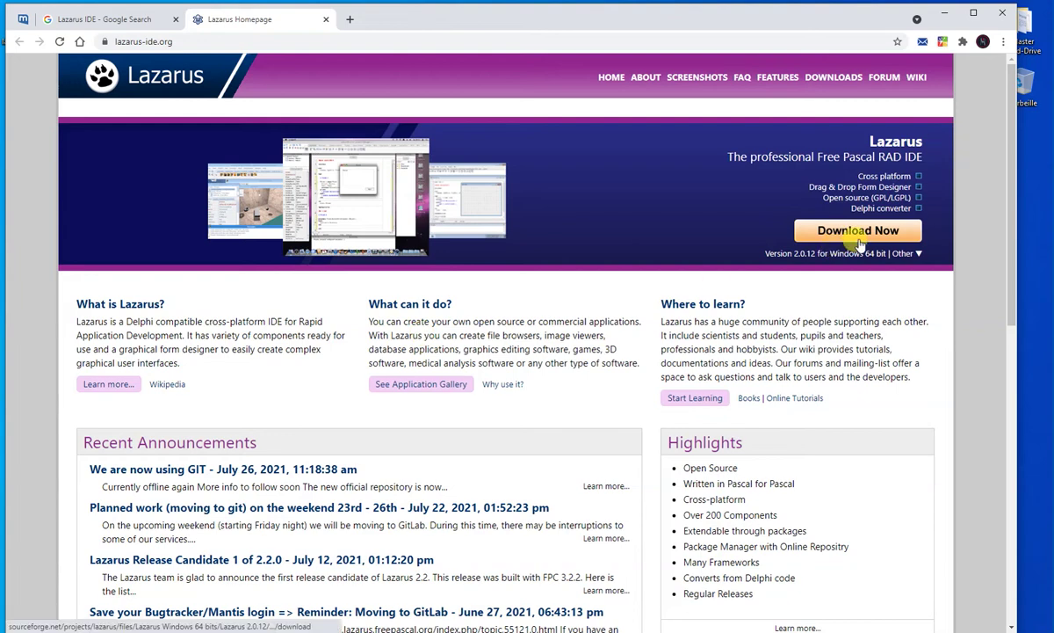
click(859, 241)
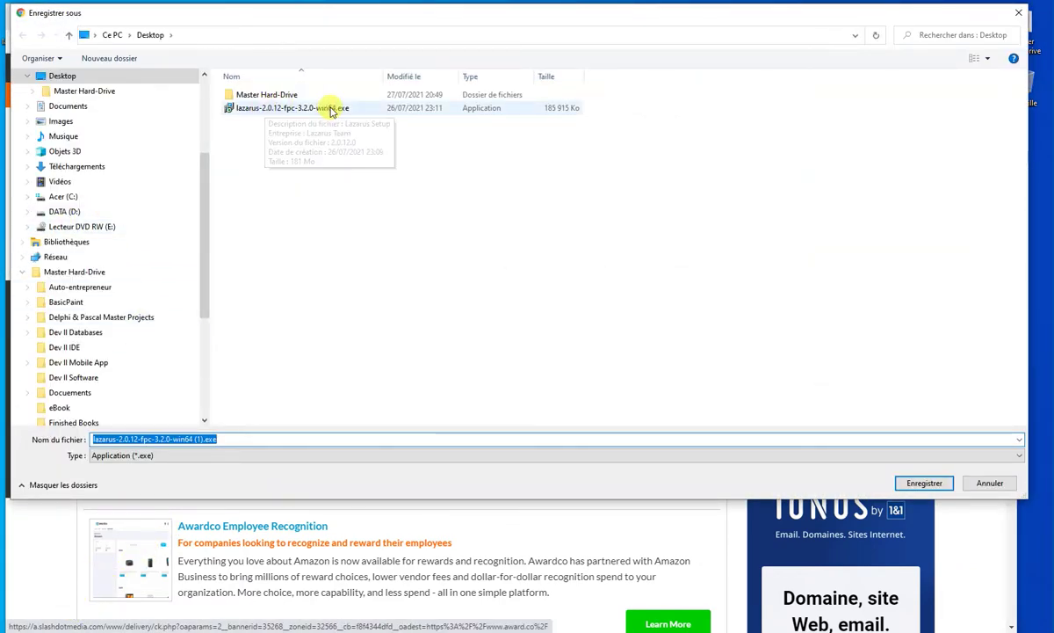
click(1021, 15)
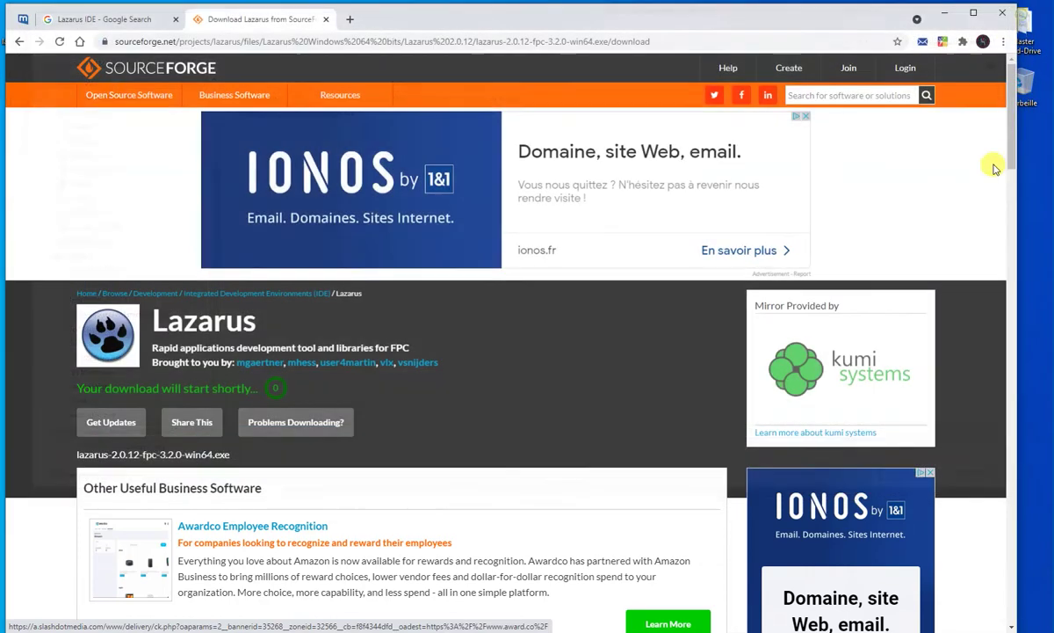
click(945, 15)
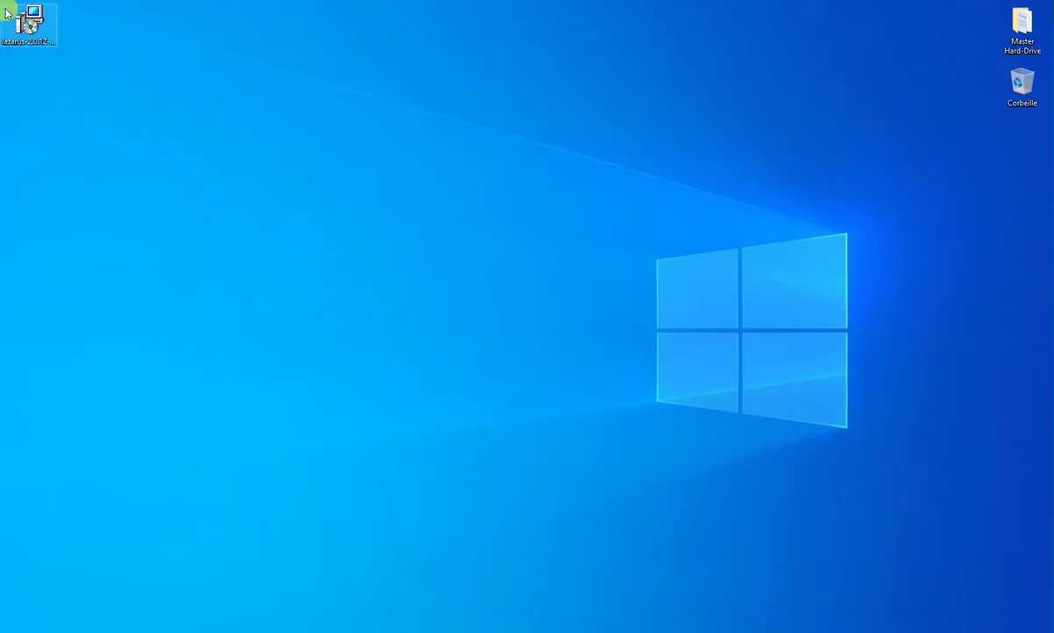
Step: Run the Lazarus 2.0.12 installer from the desktop, authorize its changes, and set the setup language to English
double_click(37, 30)
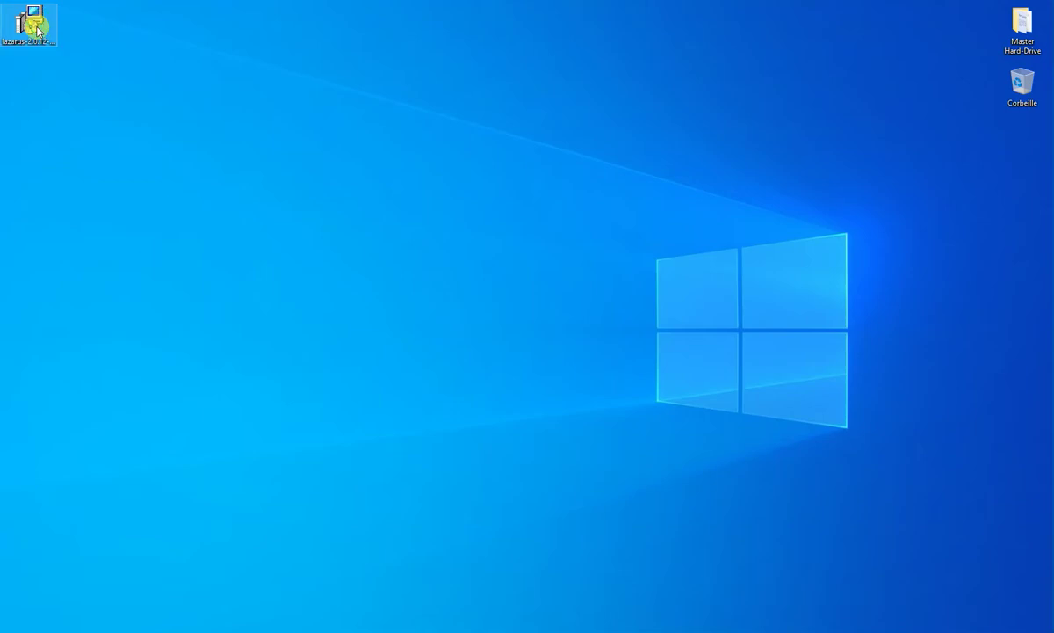
double_click(37, 31)
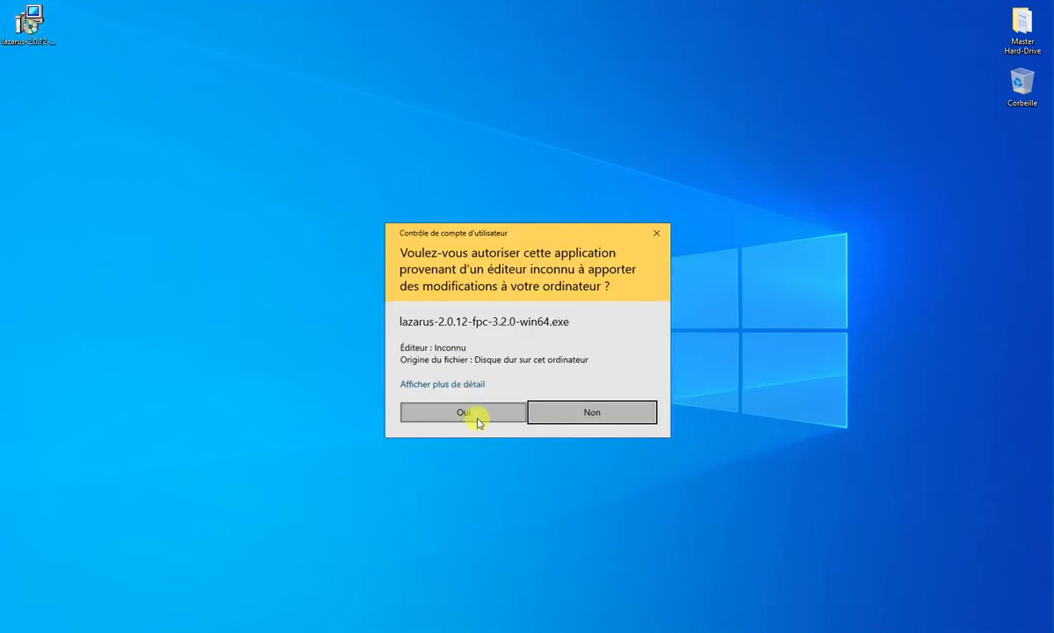
click(479, 420)
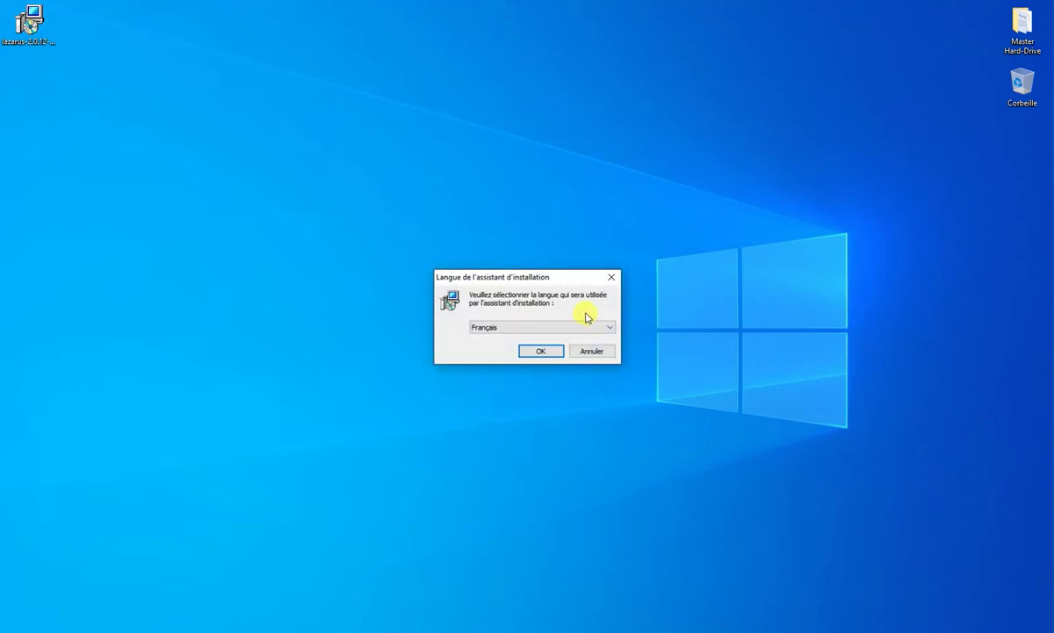
click(573, 329)
scroll(528, 360, up, 4)
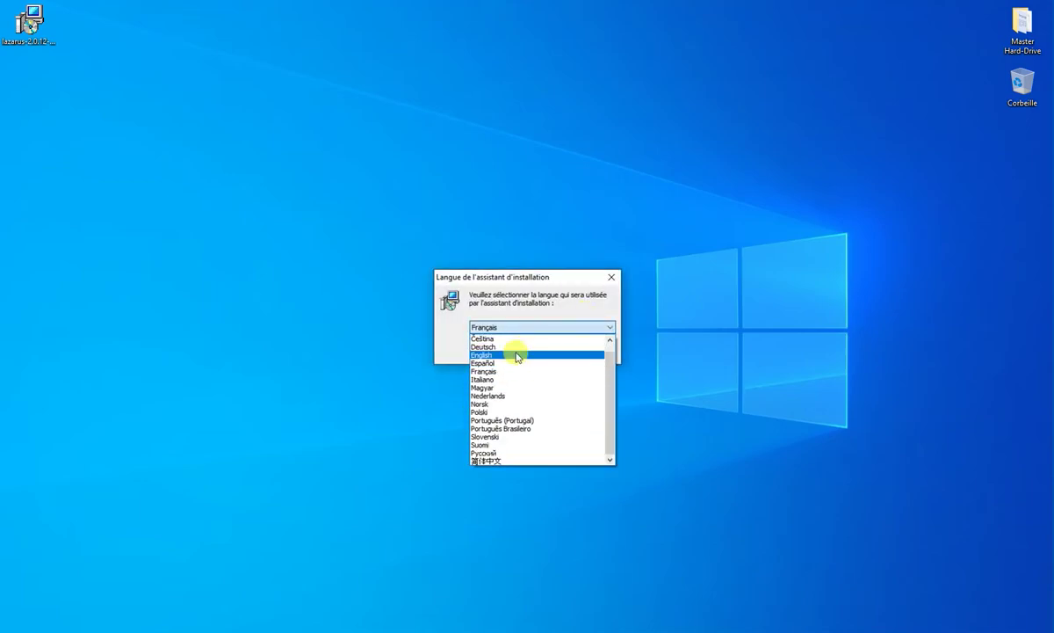
click(517, 354)
click(542, 352)
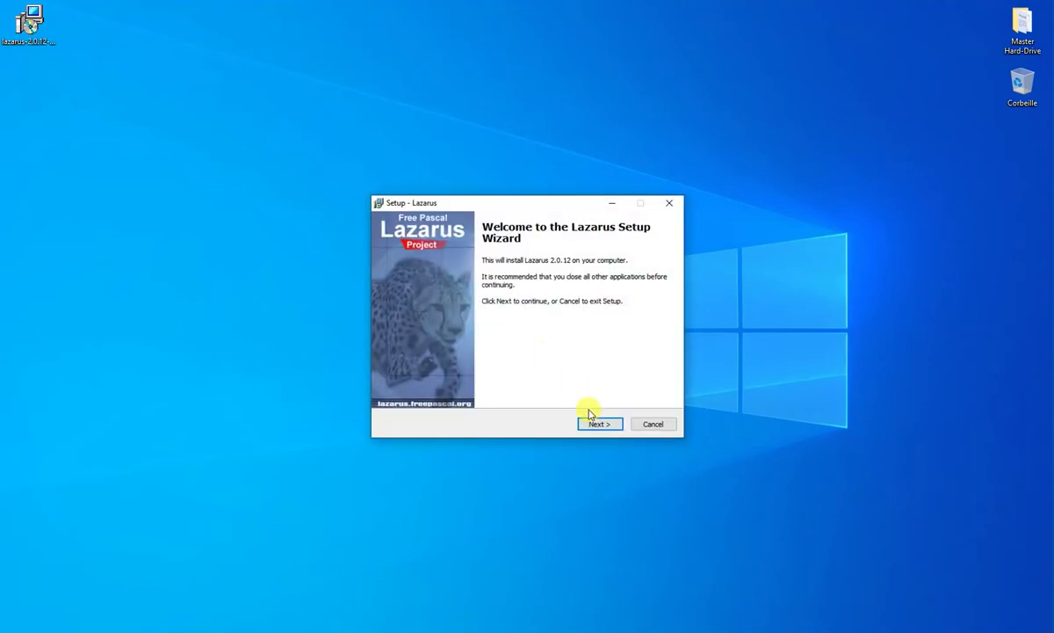
Step: Try to use C:\lazarus as the installation destination, and decline to continue with the non-empty folder
click(602, 426)
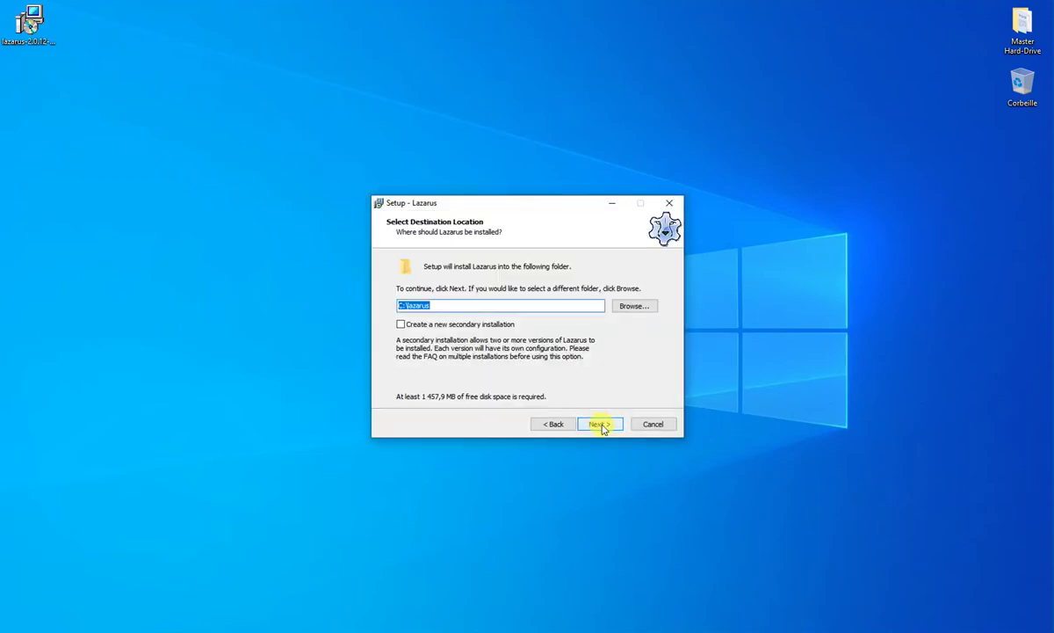
click(601, 425)
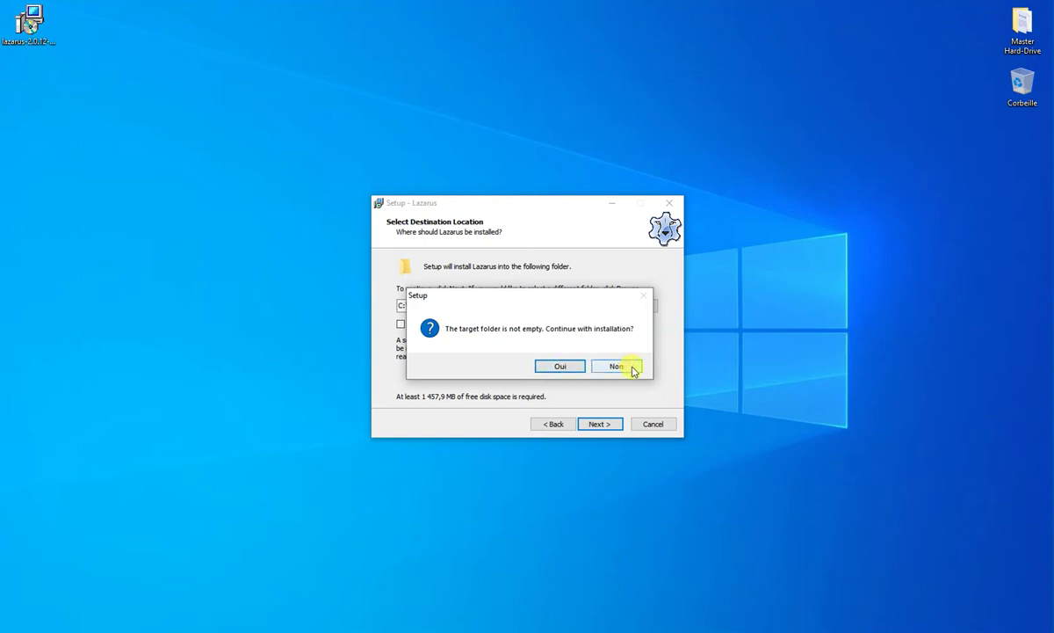
click(618, 367)
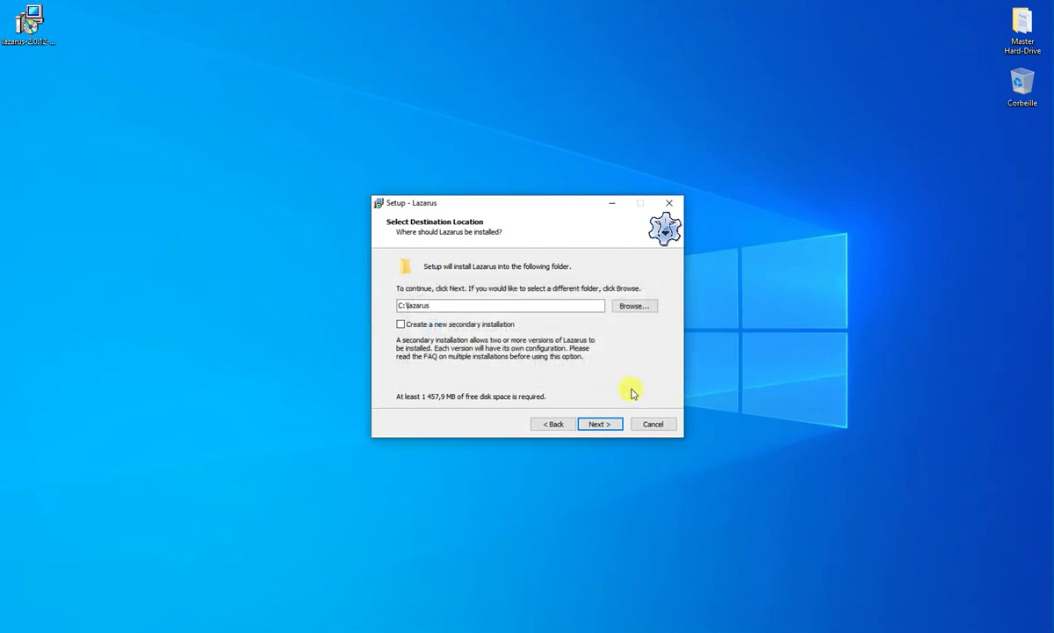
click(615, 307)
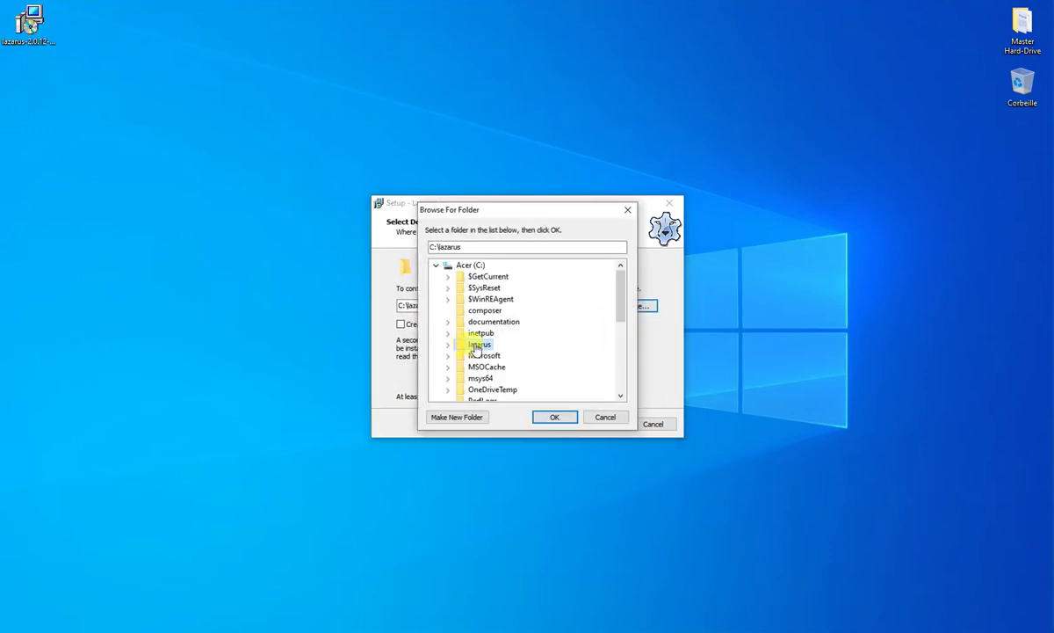
click(627, 209)
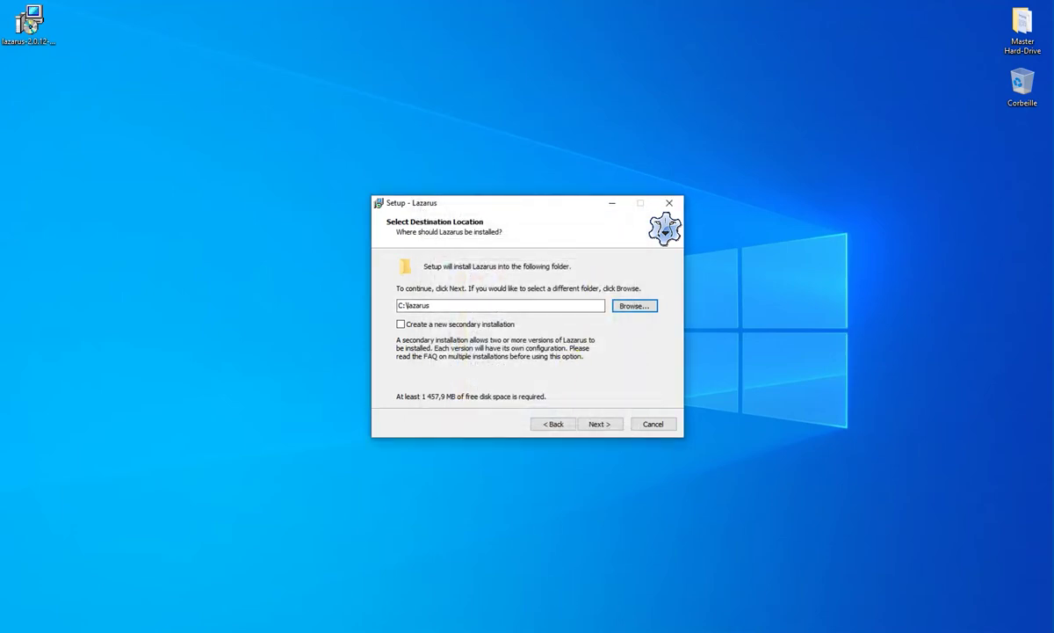
Step: Switch to File Explorer and browse to the Acer (C:) drive
key(alt+Tab)
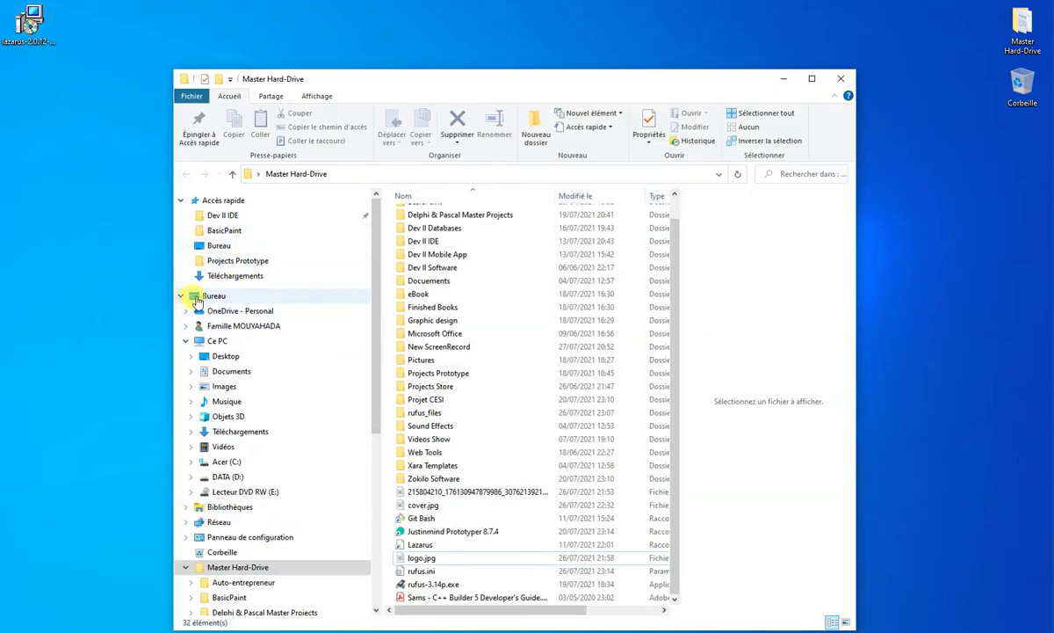
click(230, 357)
click(211, 341)
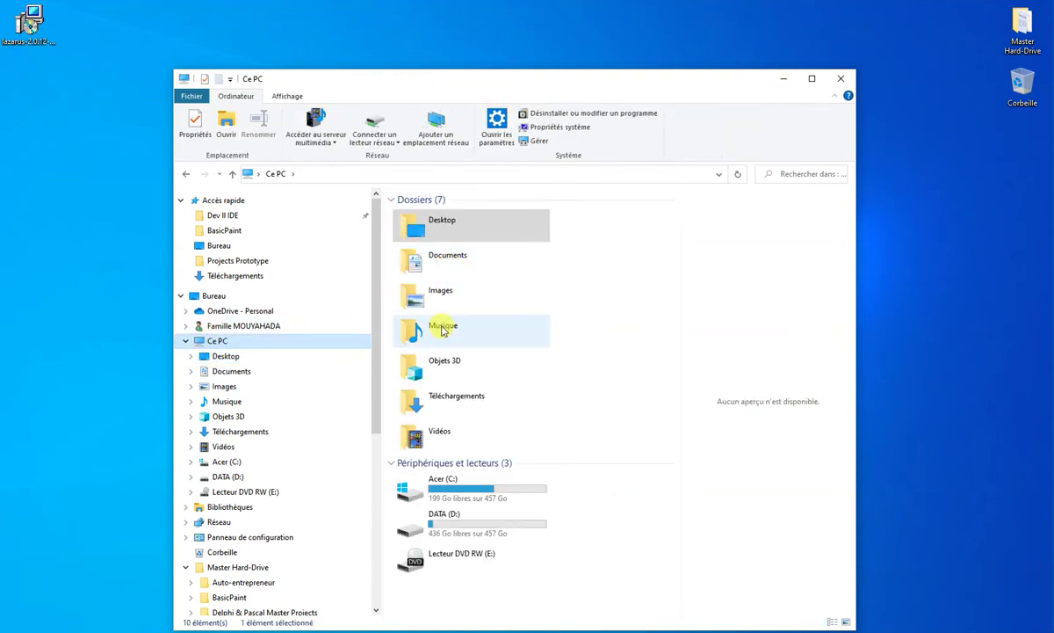
double_click(446, 495)
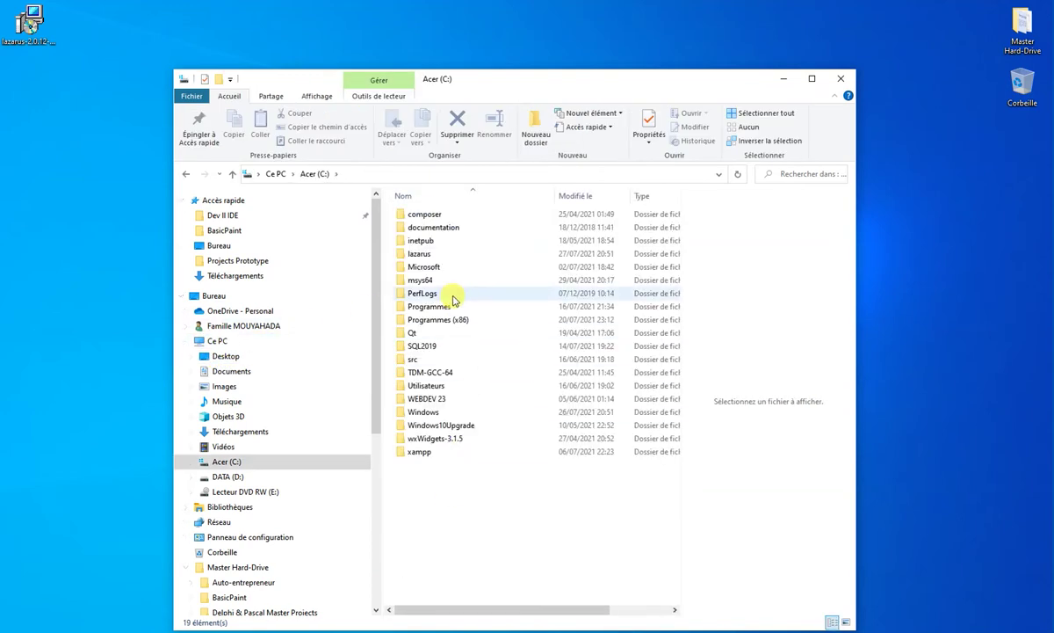
Step: Try to delete the lazarus folder from the C: drive
click(418, 257)
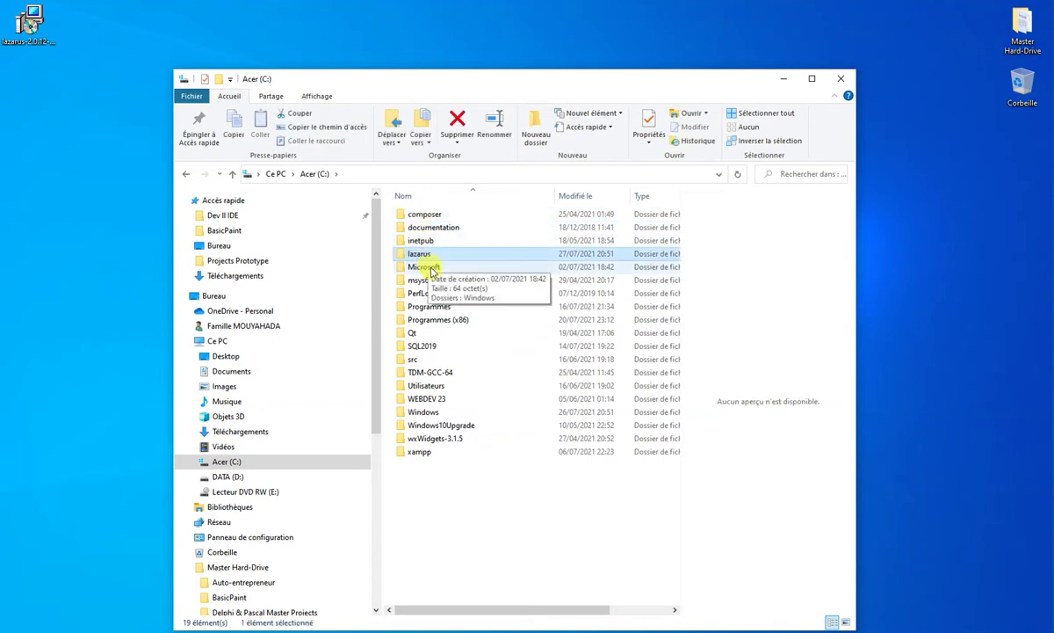
key(Delete)
click(538, 264)
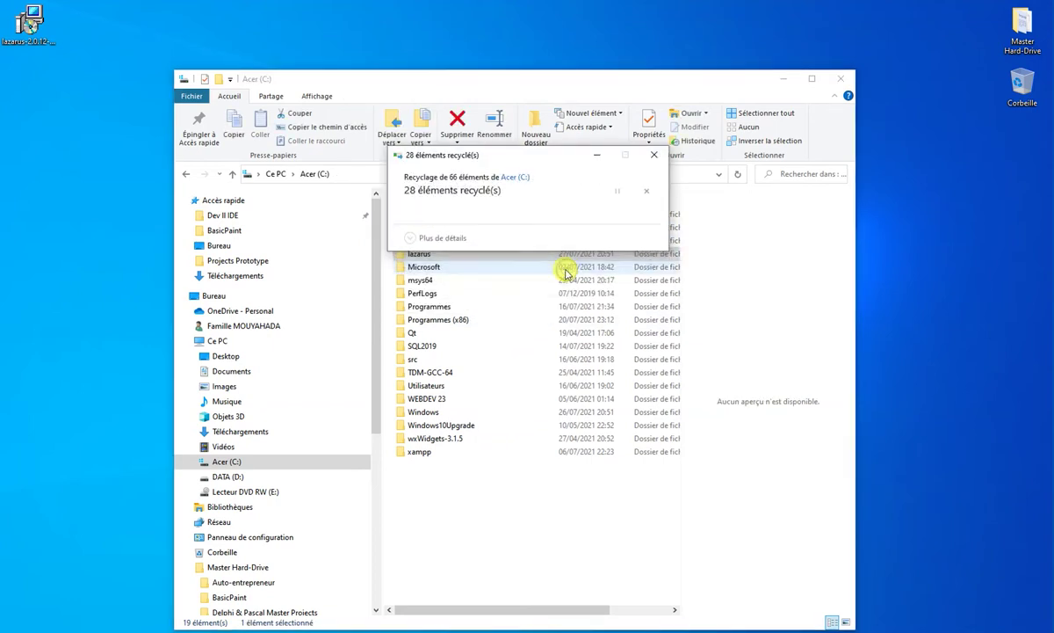
click(555, 268)
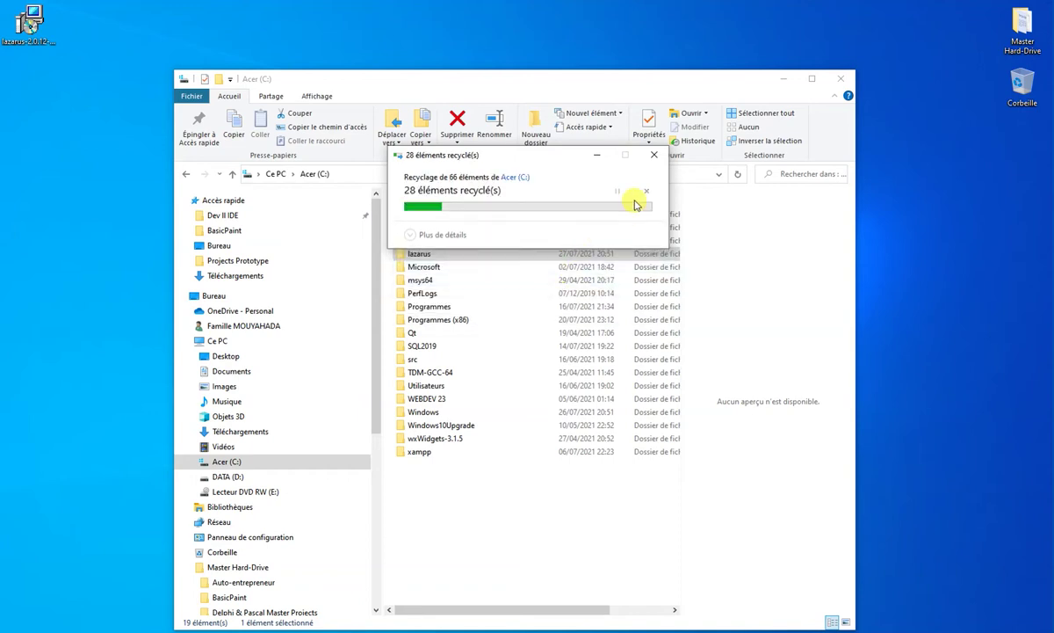
click(653, 153)
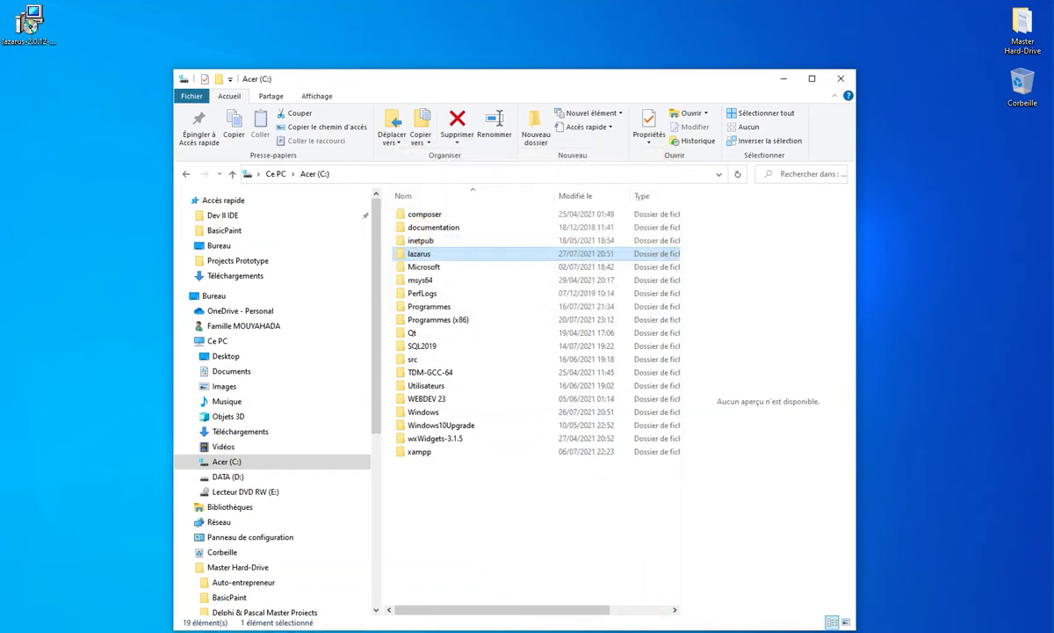
Step: Open Task Manager and end both Lazarus Setup (32 bits) background processes
right_click(751, 628)
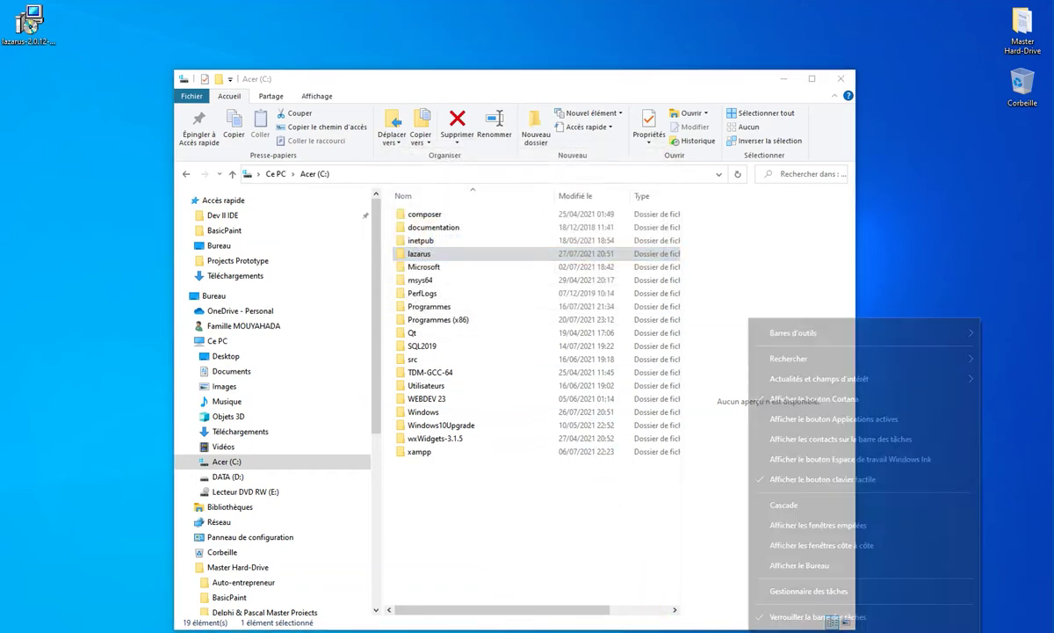
click(816, 590)
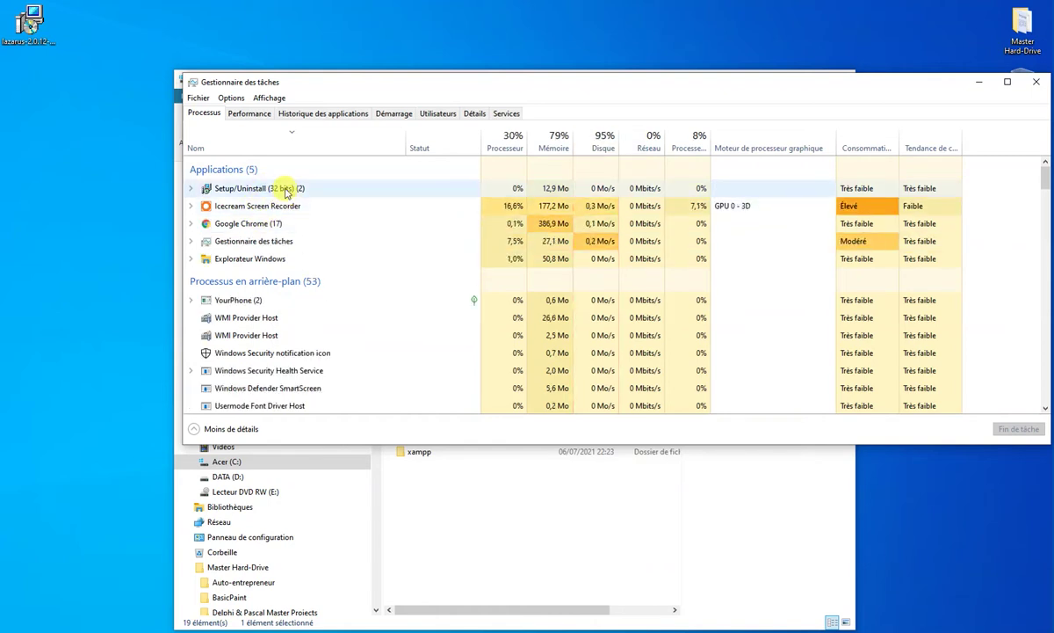
scroll(282, 259, down, 3)
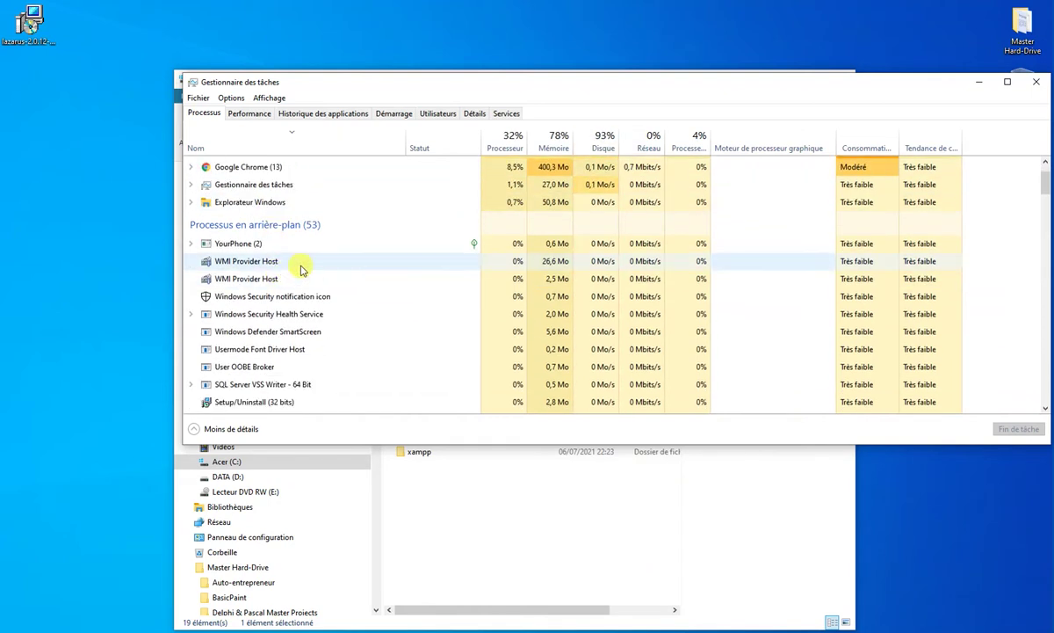
scroll(284, 280, down, 7)
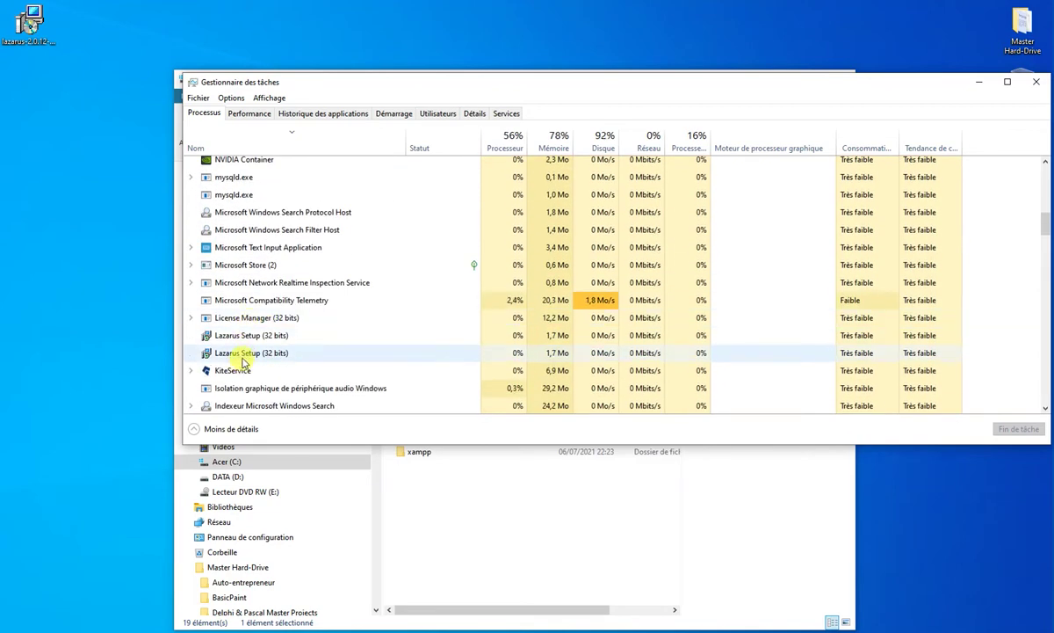
right_click(252, 351)
click(292, 344)
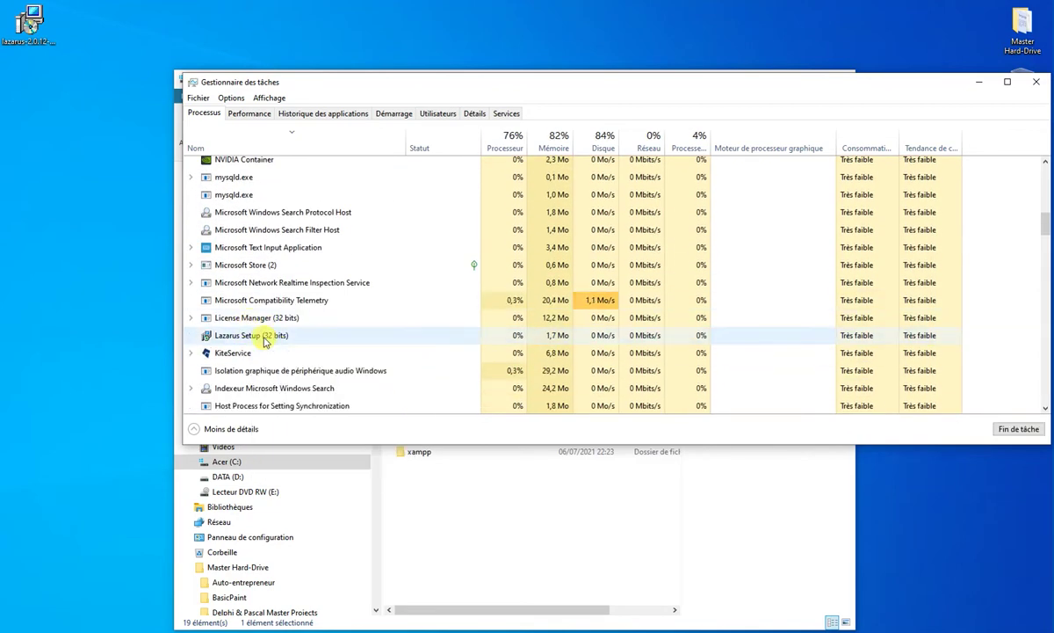
right_click(267, 337)
click(293, 345)
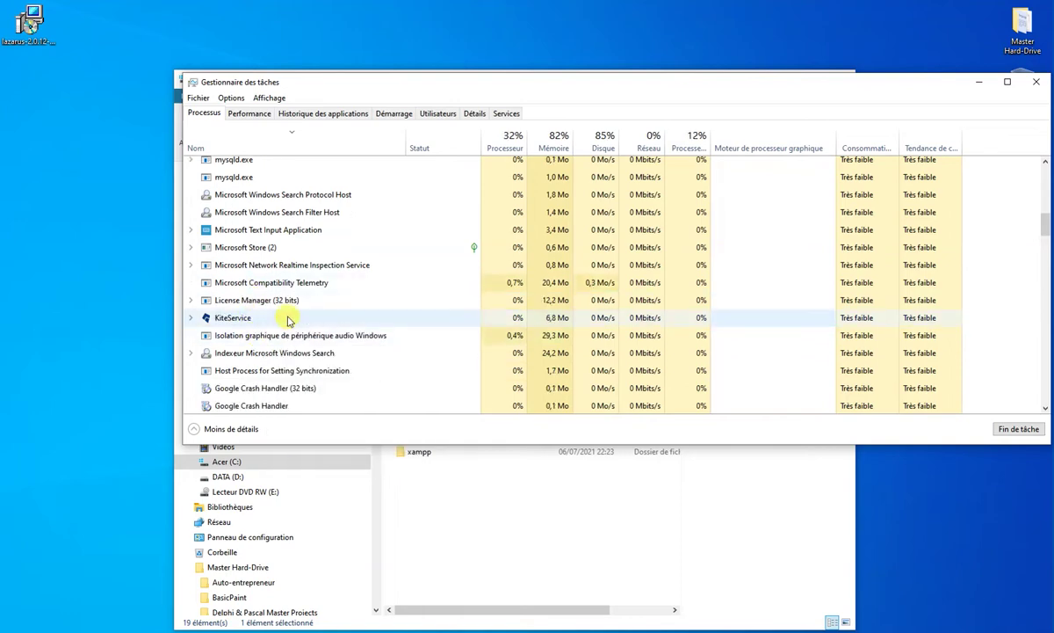
Step: Look through the remaining background processes and end the mysqld.exe tasks
scroll(275, 325, down, 1)
scroll(275, 330, down, 4)
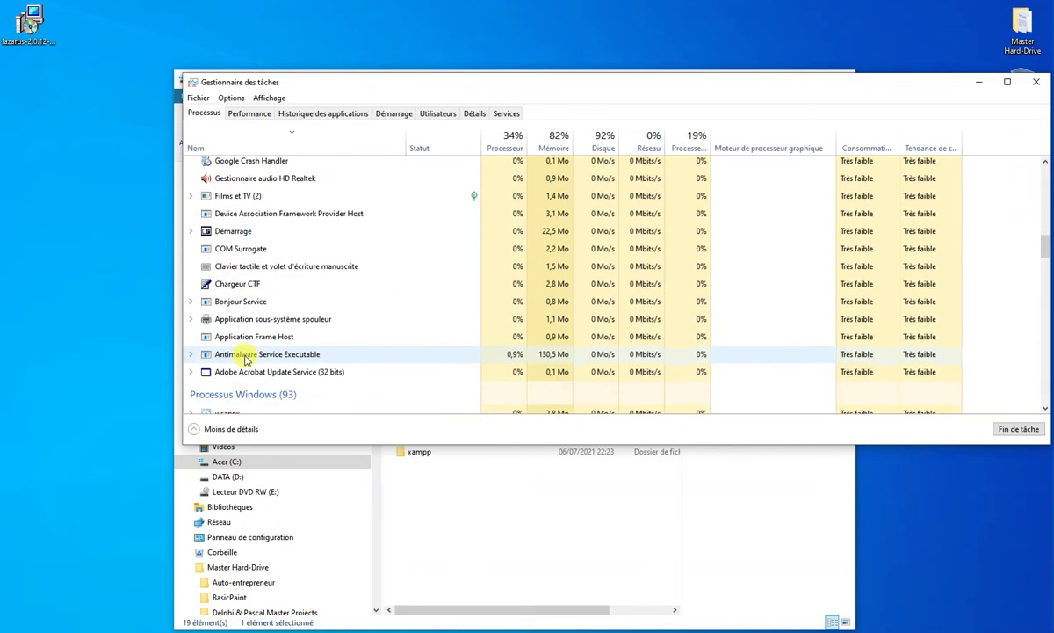
scroll(255, 356, up, 2)
scroll(255, 353, up, 5)
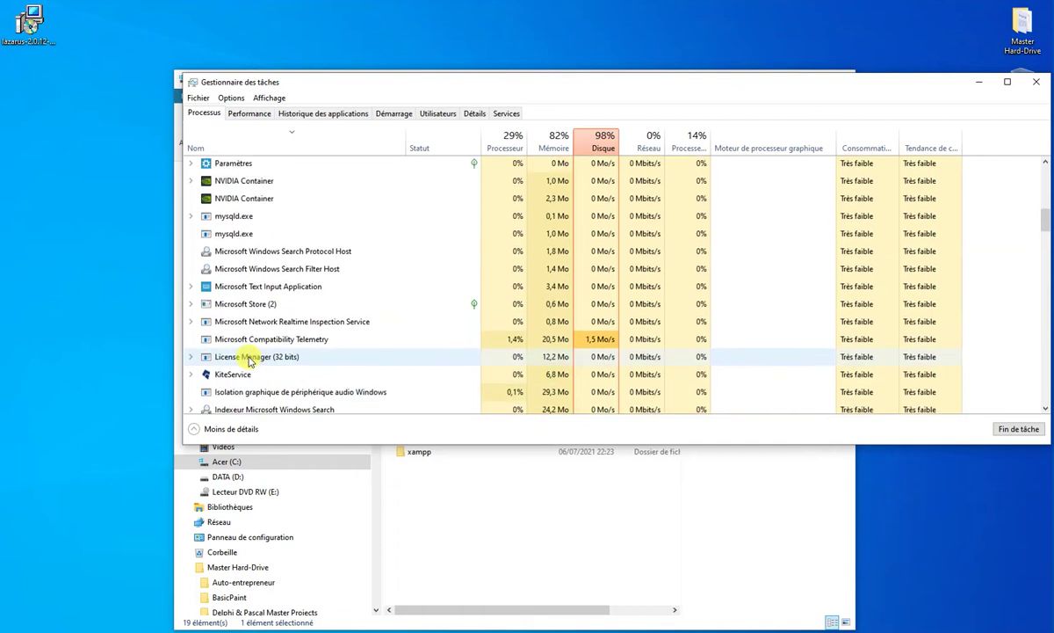
right_click(253, 290)
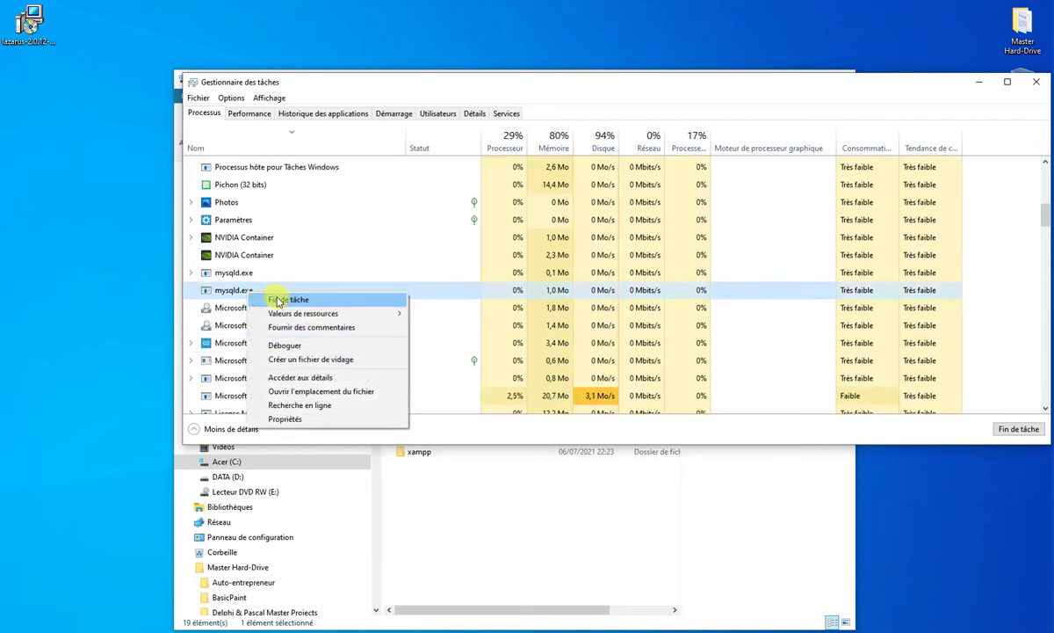
click(251, 275)
right_click(255, 274)
click(284, 298)
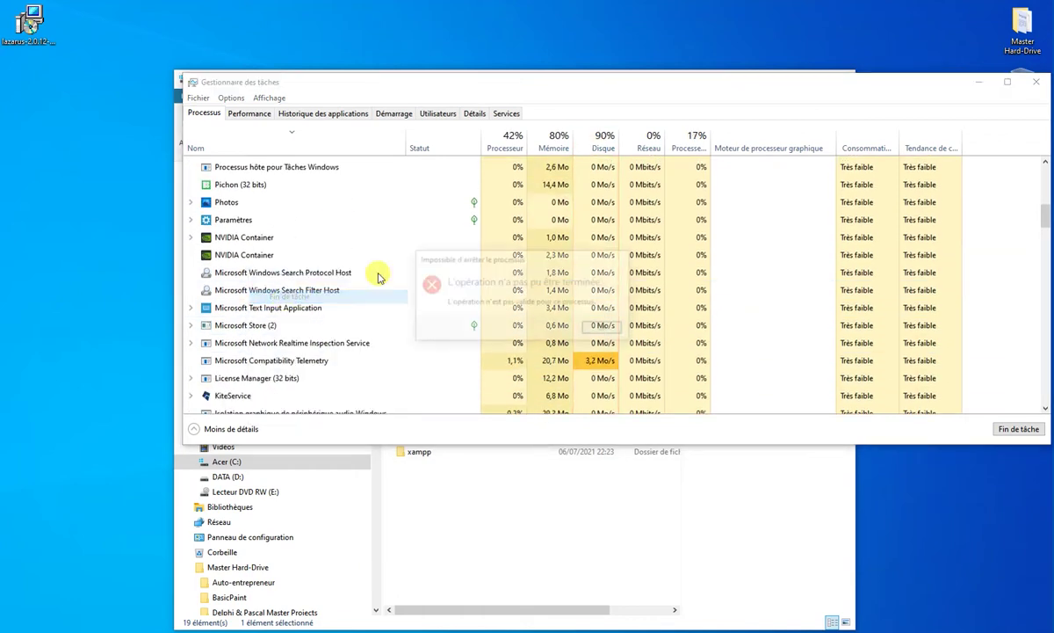
click(603, 326)
Step: End the Setup/Uninstall (32 bits) process among the background processes
scroll(372, 198, up, 7)
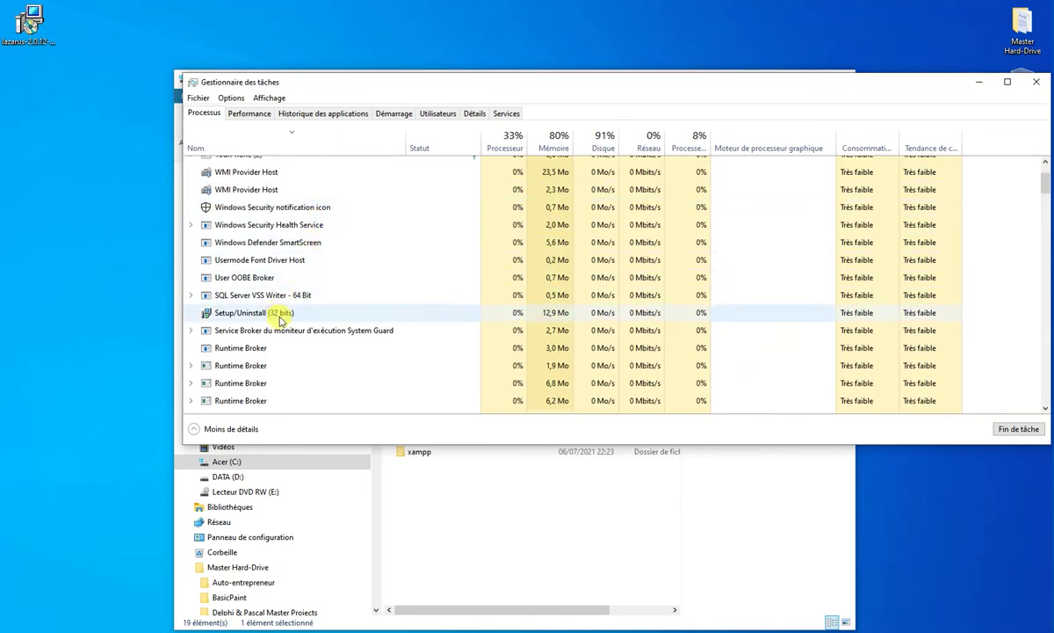
right_click(281, 317)
click(332, 327)
scroll(348, 289, up, 2)
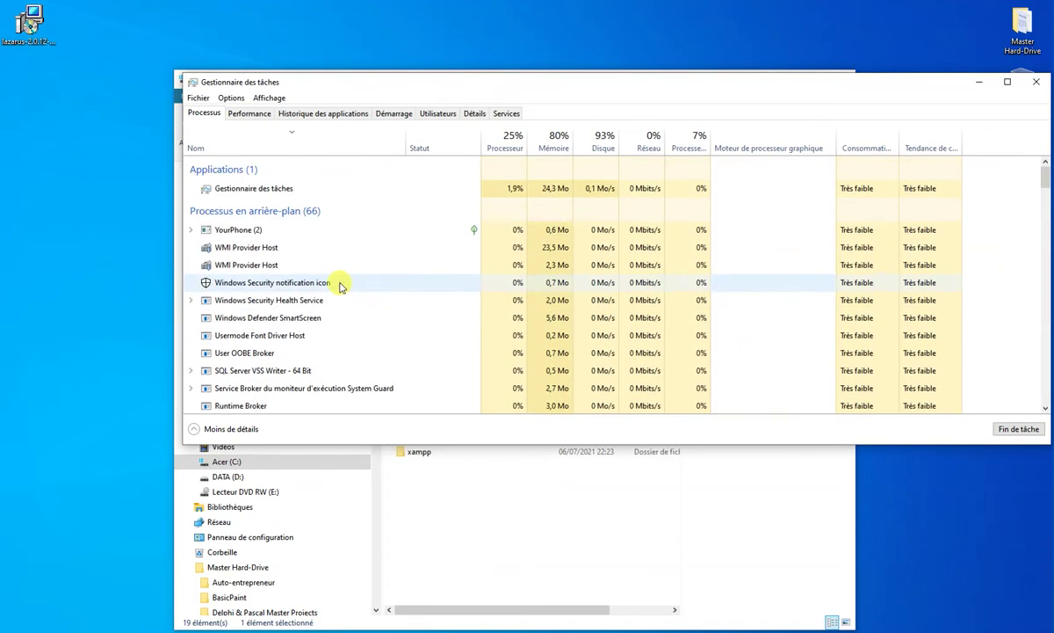
Step: Close Task Manager and delete the lazarus folder from the C: drive
click(1037, 82)
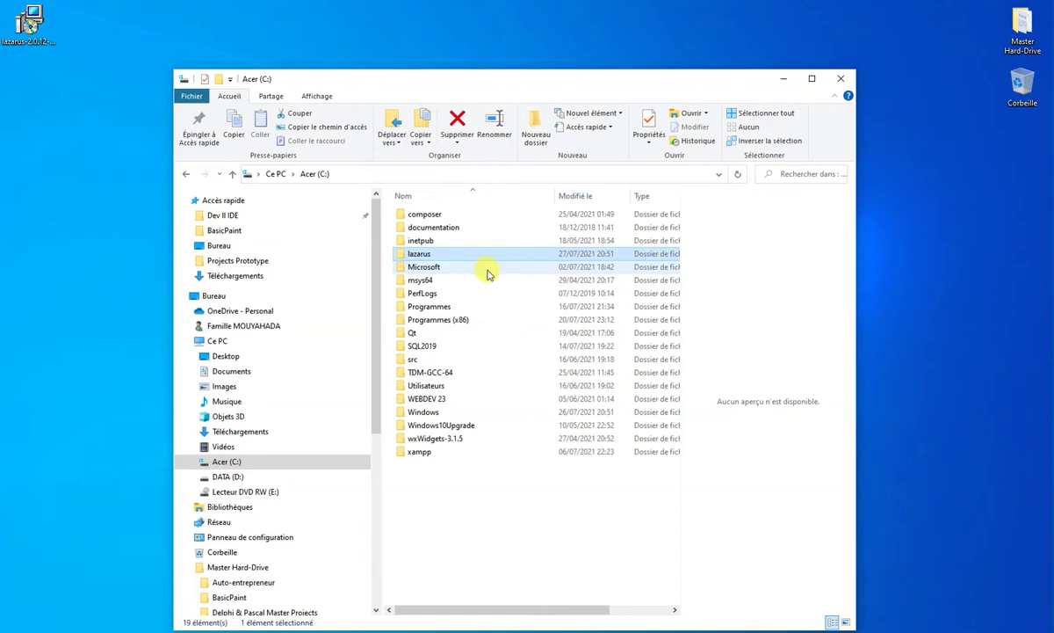
key(Delete)
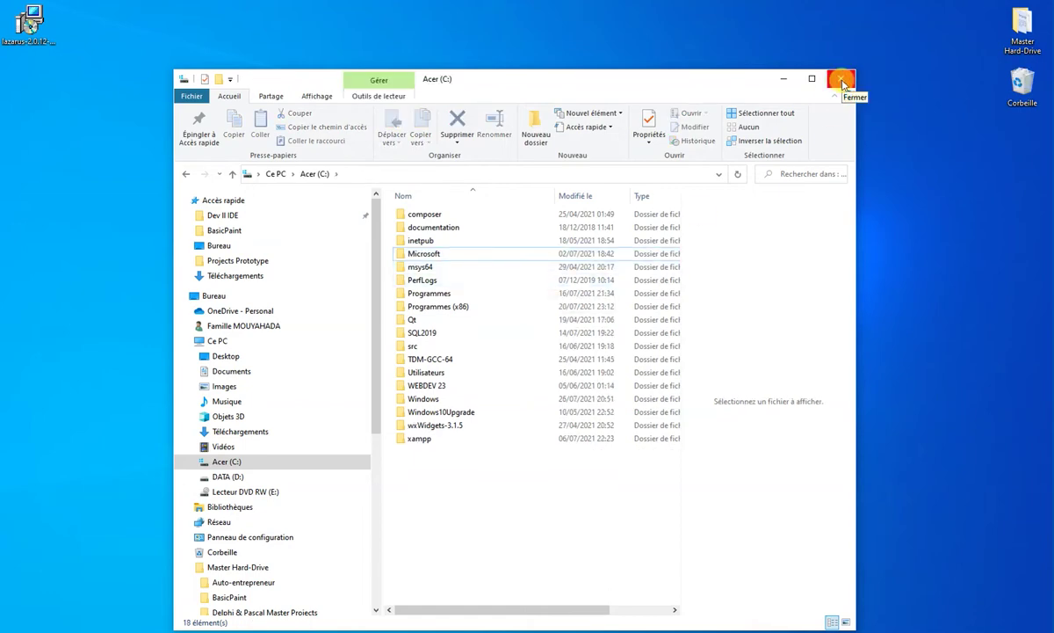
Step: Close the C: drive window and launch lazarus-2.0.12-fpc-3.2.0-win64.exe from the desktop, allowing it to make changes to the computer
click(843, 83)
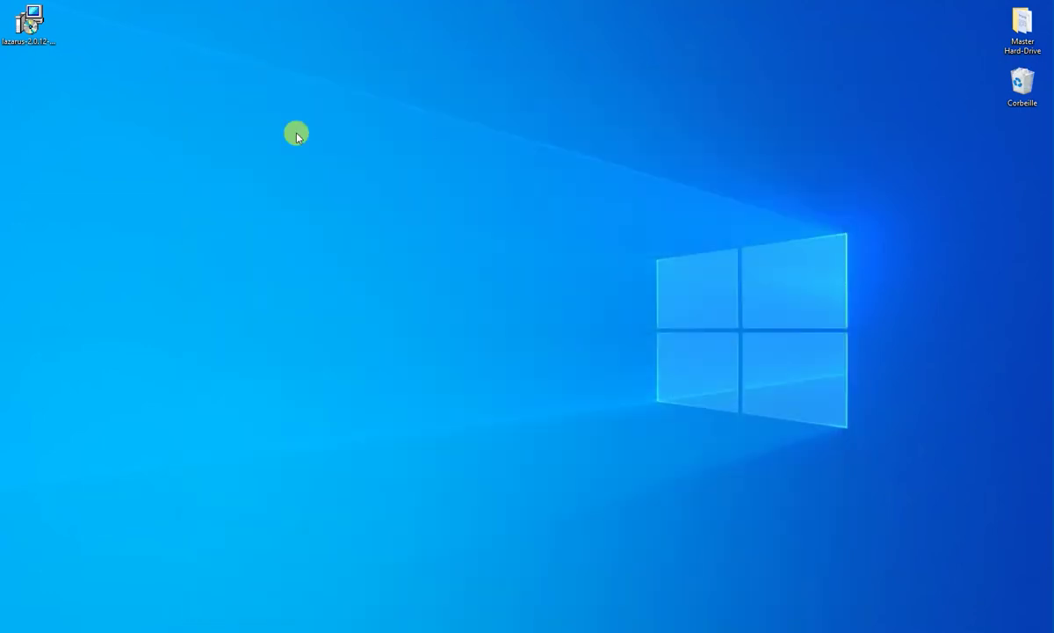
click(48, 28)
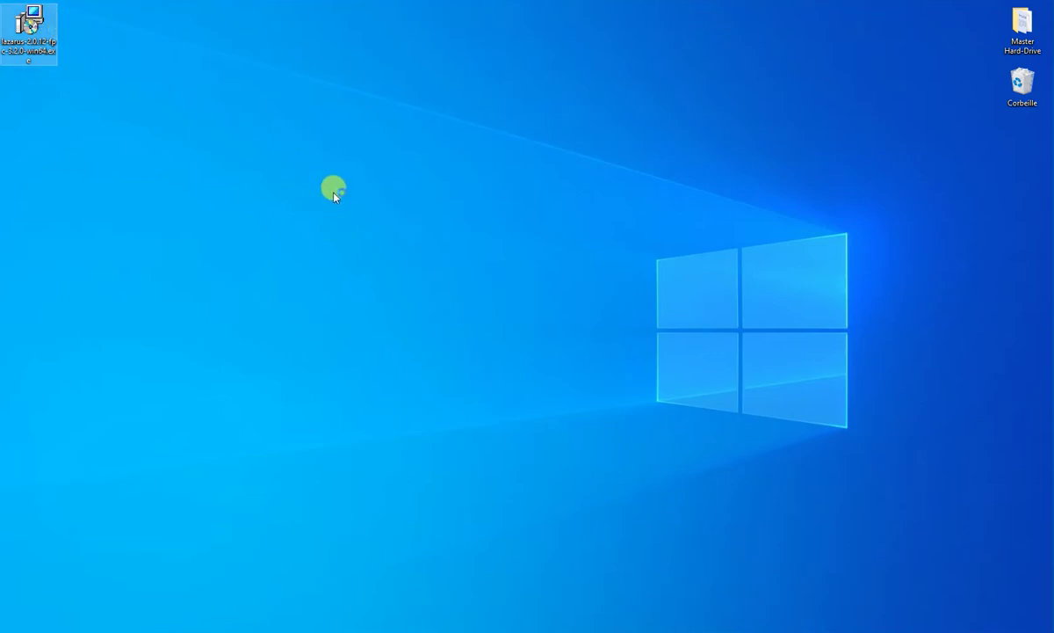
click(527, 283)
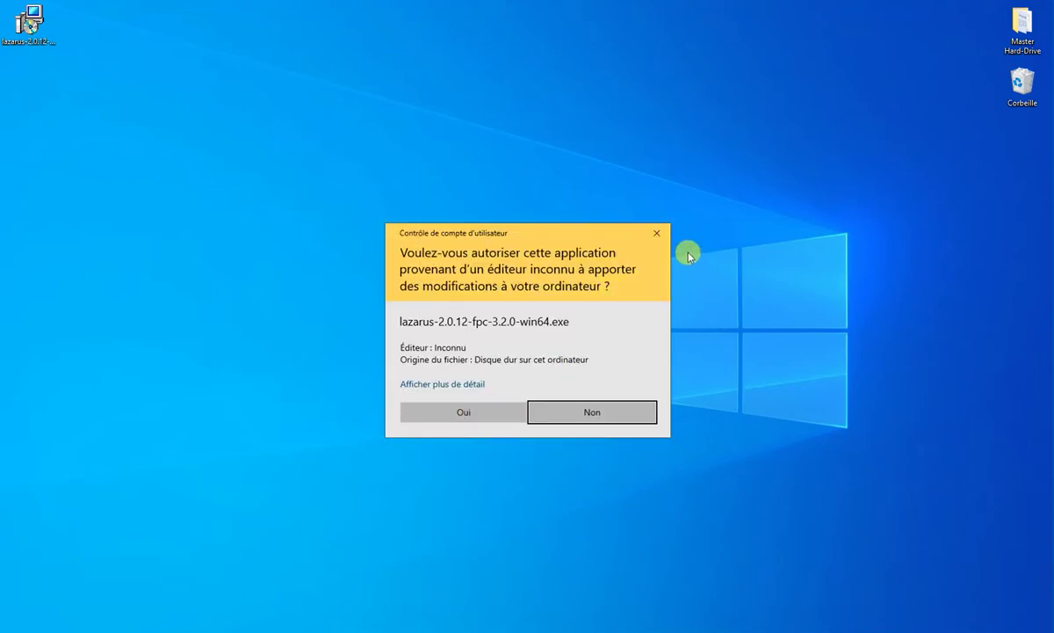
click(454, 413)
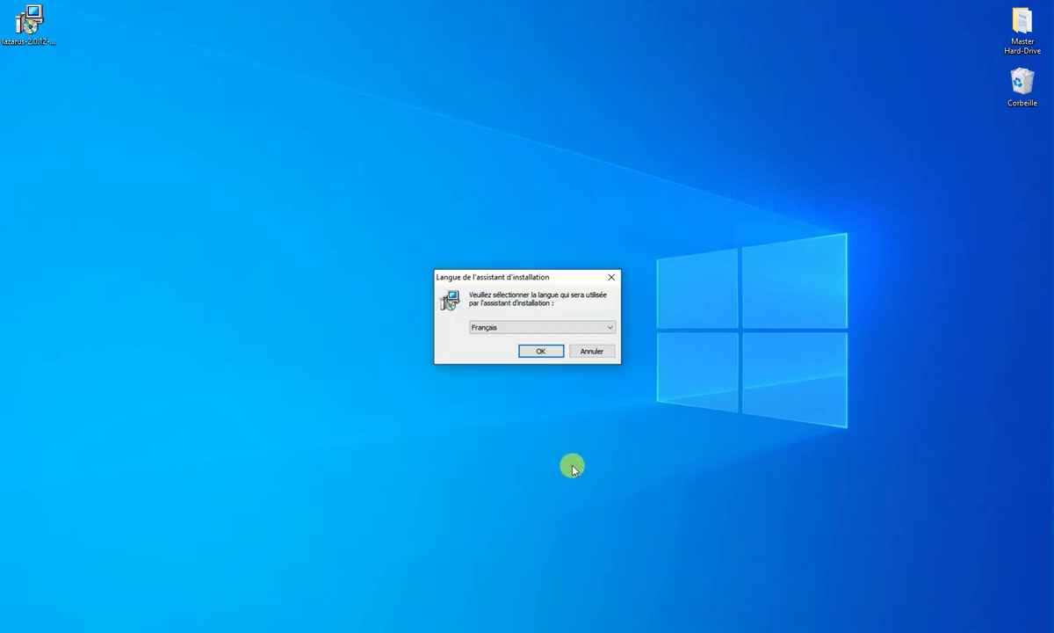
Step: Choose English as the language of the installation wizard and confirm it
click(536, 332)
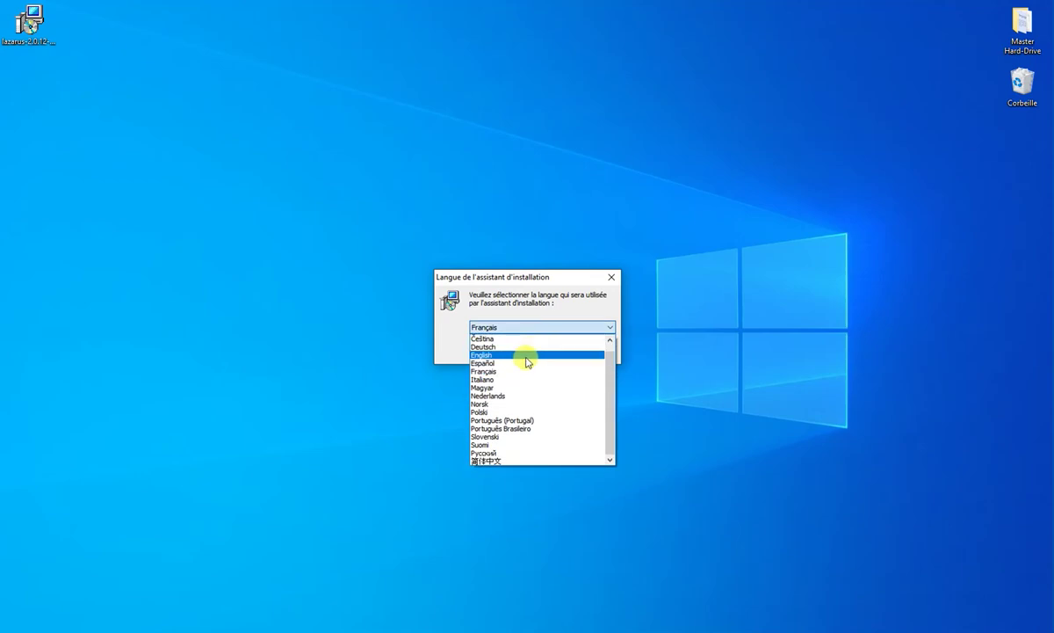
click(528, 356)
click(535, 352)
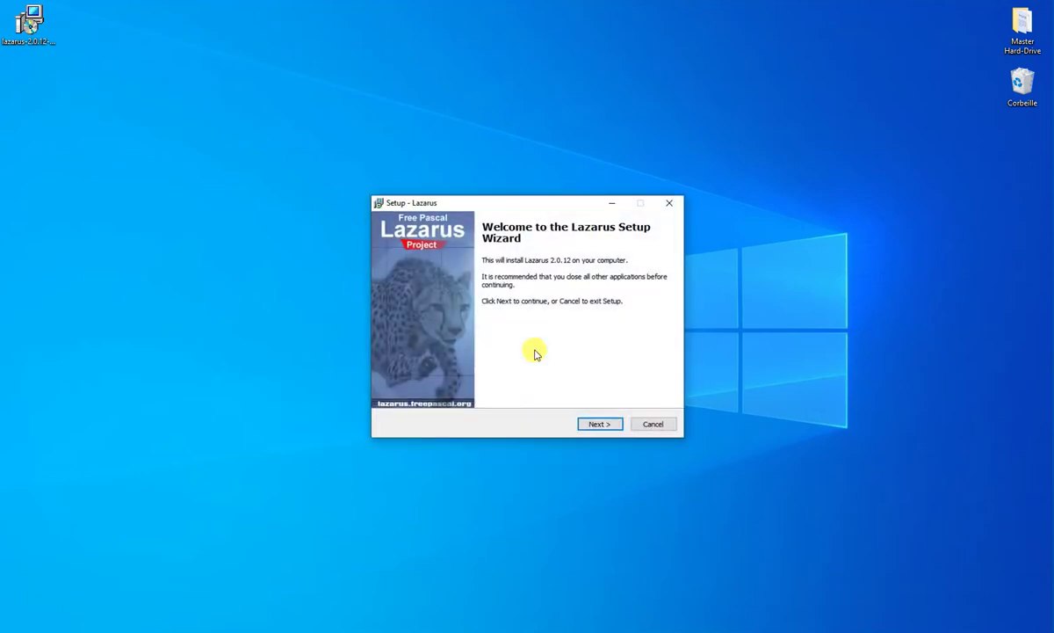
Step: Proceed through the Lazarus setup wizard to the component selection and accept the Full installation with all components
click(598, 425)
click(596, 424)
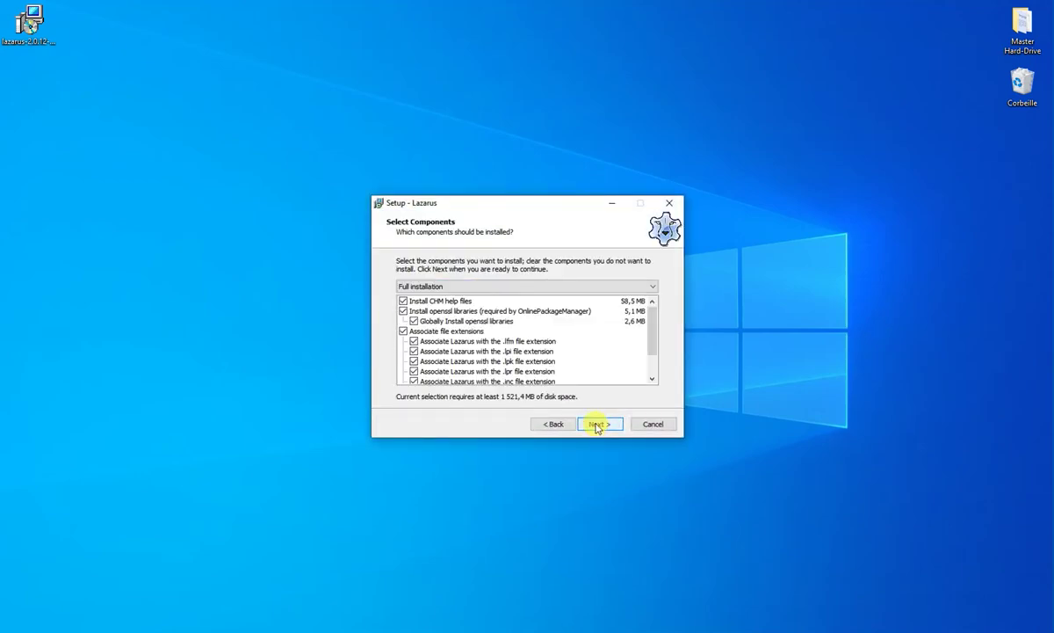
scroll(577, 364, down, 1)
scroll(580, 370, up, 1)
scroll(541, 306, up, 1)
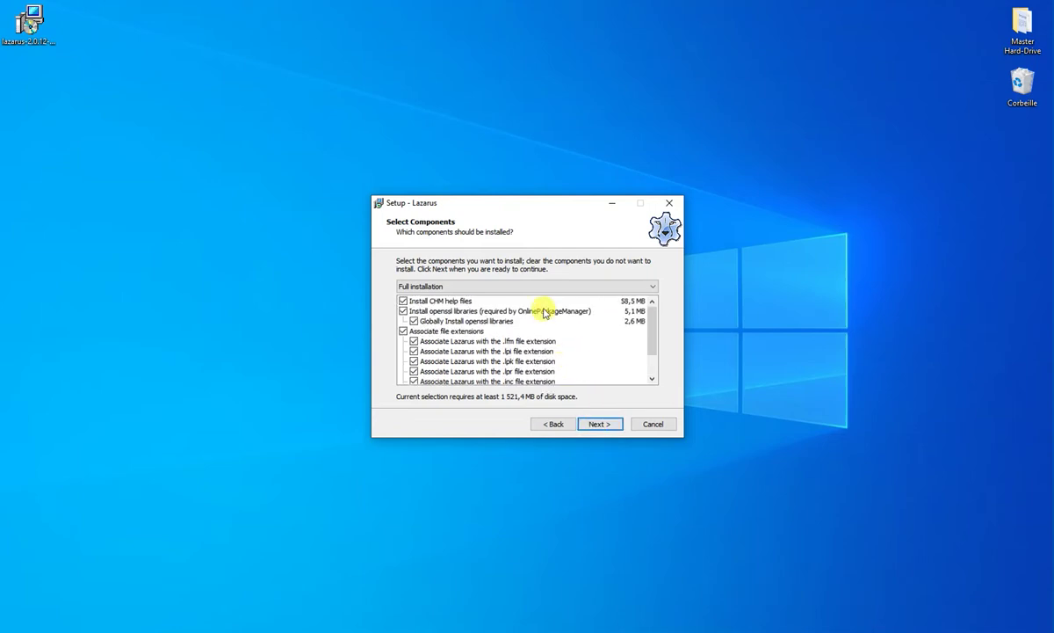
click(545, 287)
click(525, 299)
click(597, 423)
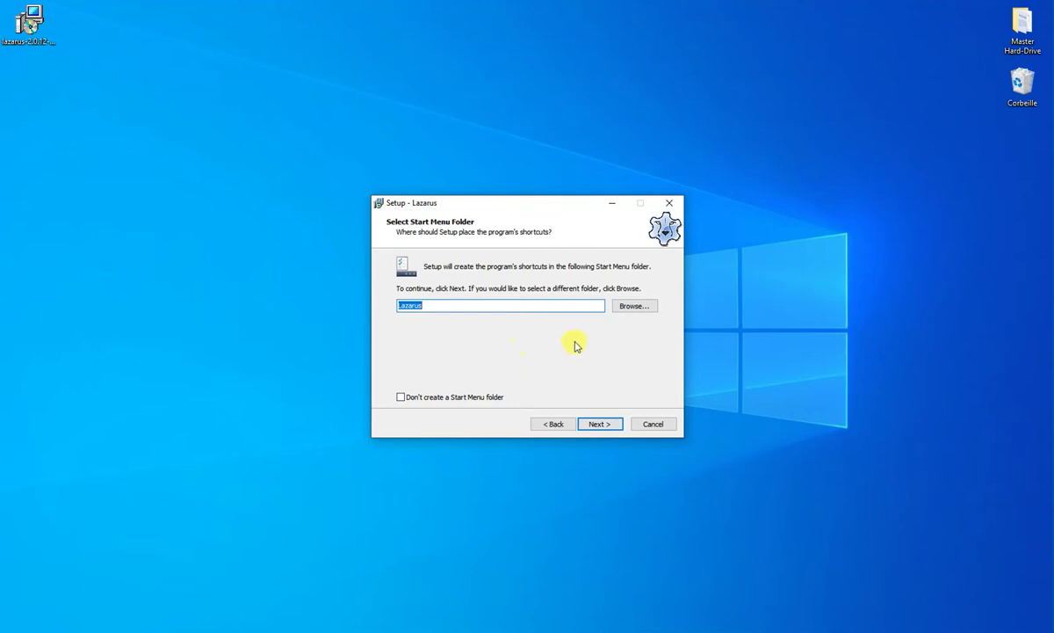
Step: Accept the Lazarus Start Menu folder, keep the desktop shortcut option enabled, and start the installation
click(603, 426)
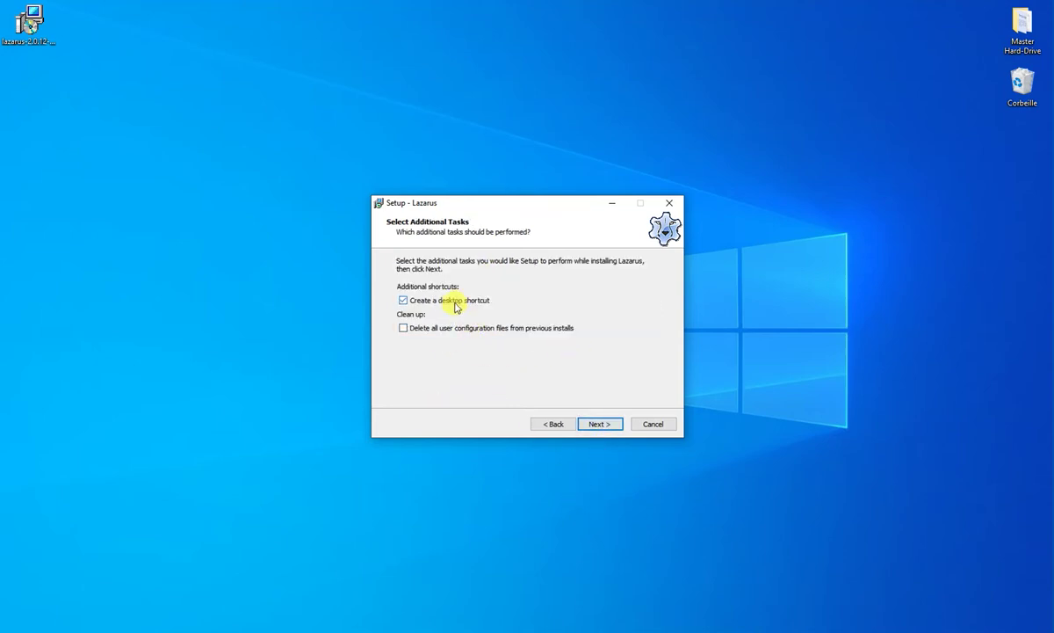
click(596, 426)
click(594, 425)
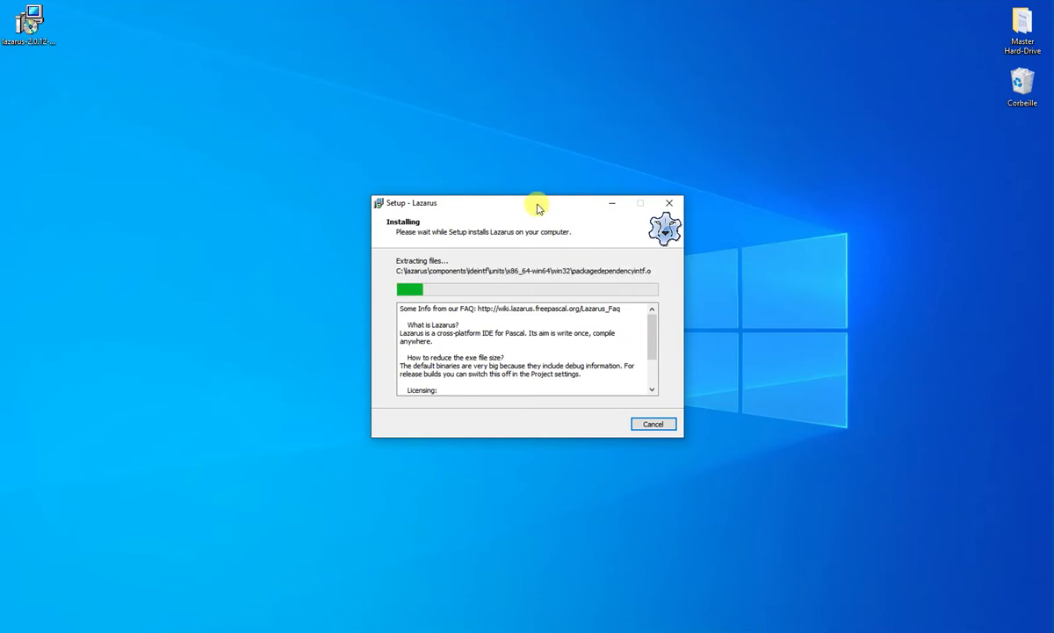
Step: Move the setup window aside while Lazarus installs, and finish the setup wizard once installation completes
drag(538, 207, 274, 211)
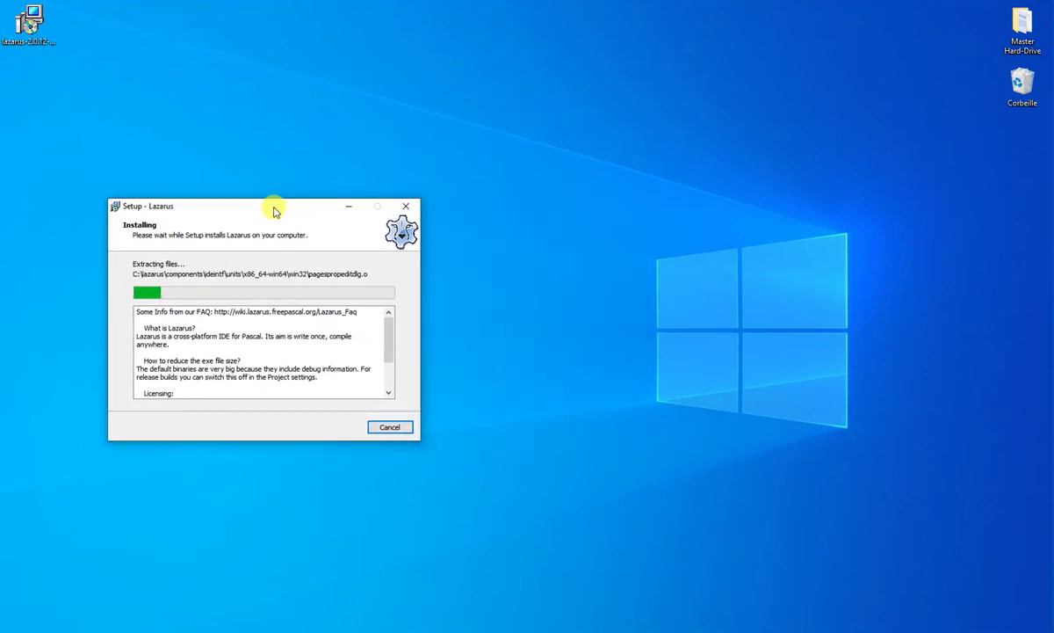
click(614, 290)
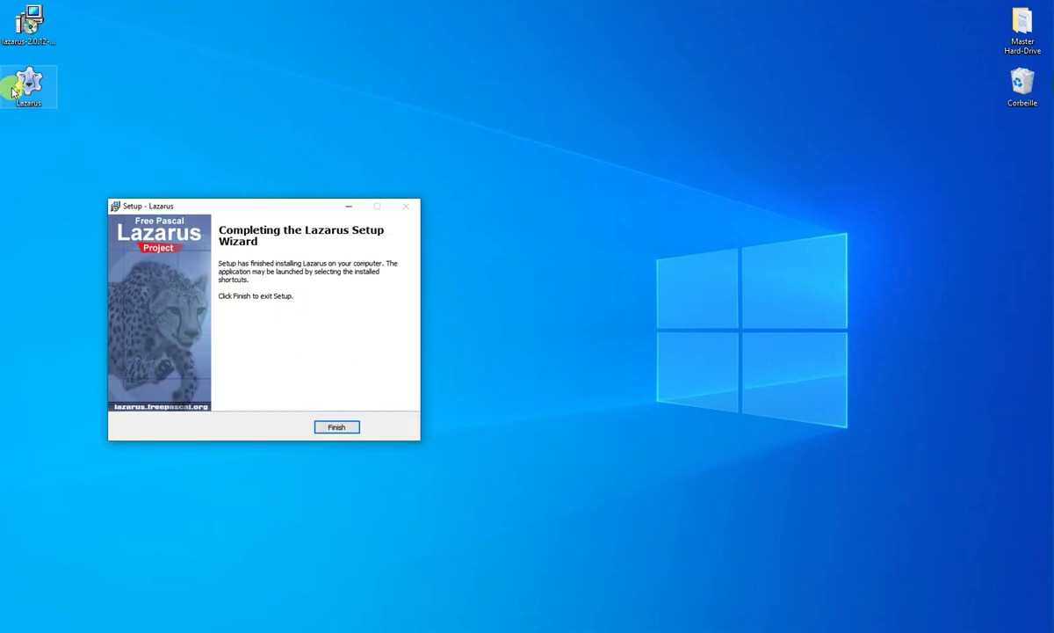
click(337, 428)
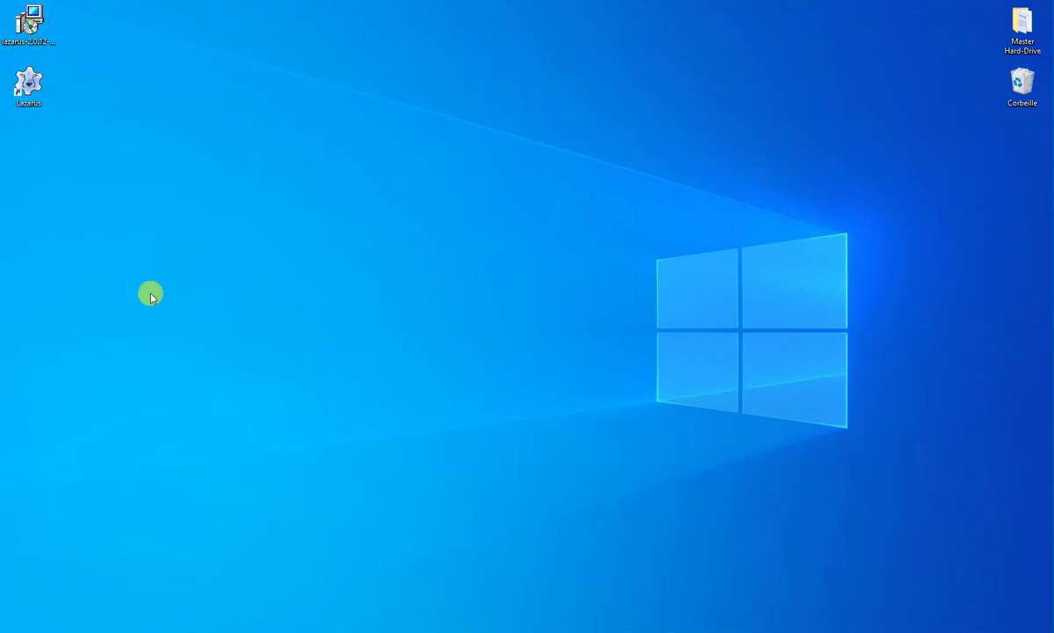
Step: Launch Lazarus from the desktop, check its compiler, FPC sources, Make and debugger settings, and start the IDE
double_click(35, 84)
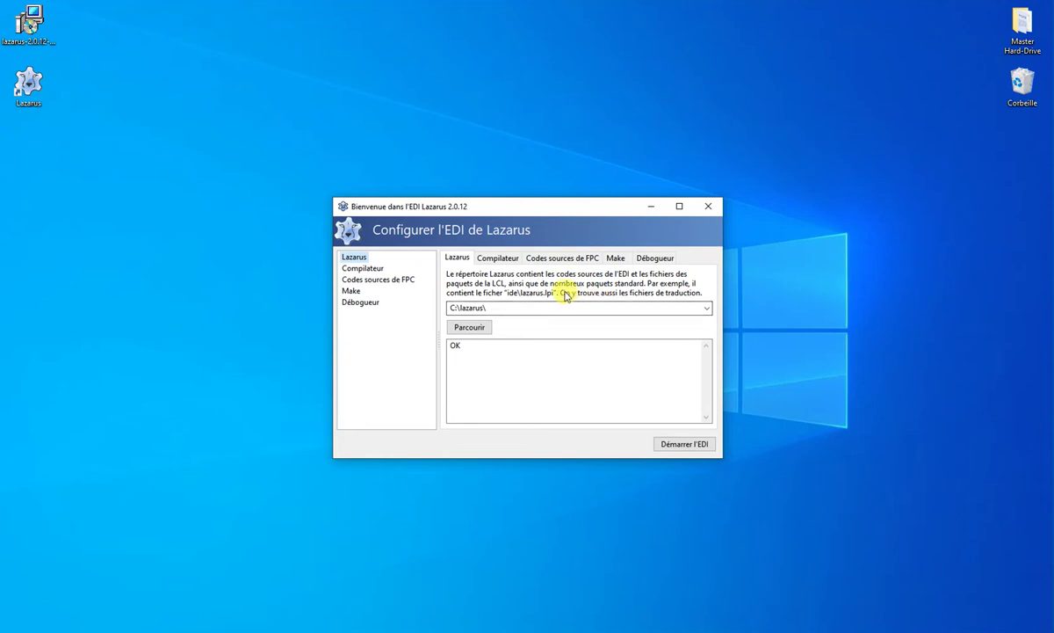
click(498, 258)
click(551, 262)
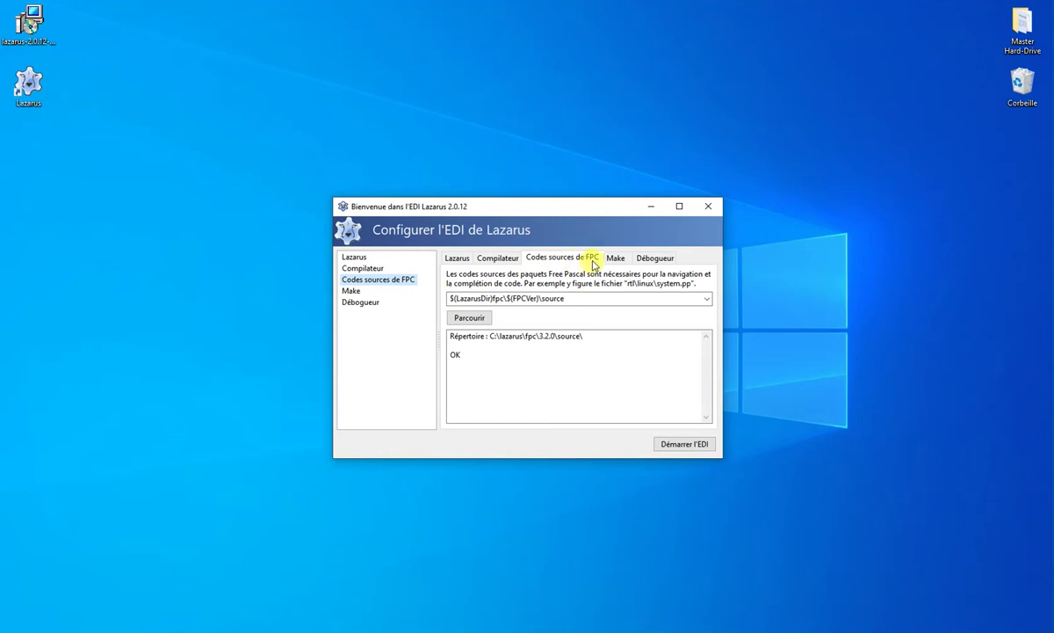
click(618, 260)
click(655, 259)
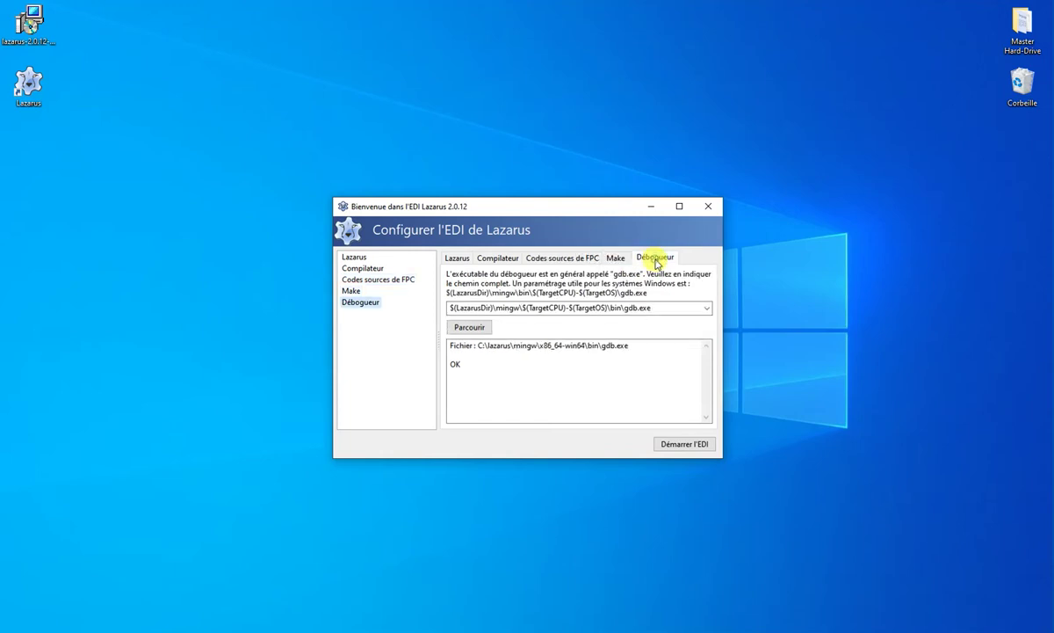
click(456, 258)
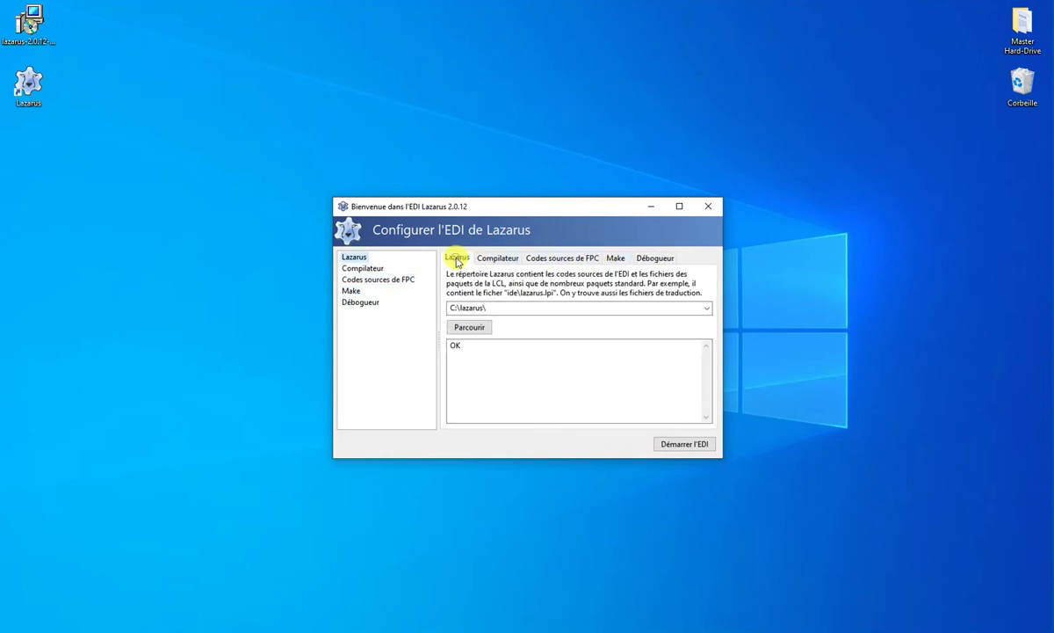
click(682, 444)
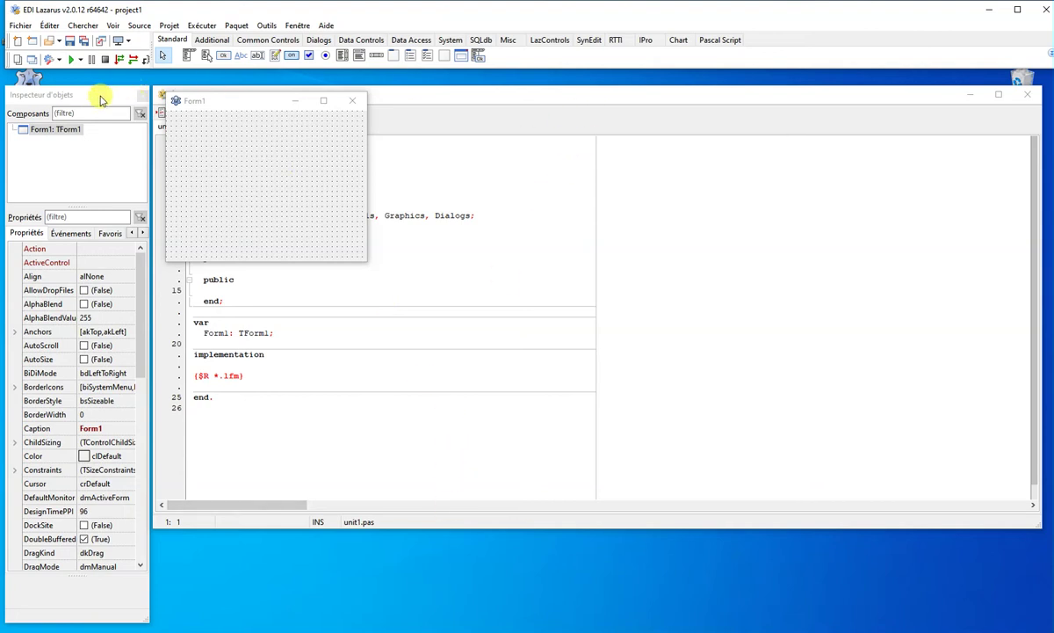
Step: Move the Object Inspector and the source editor up against the bottom edge of the main IDE window
drag(105, 98, 101, 78)
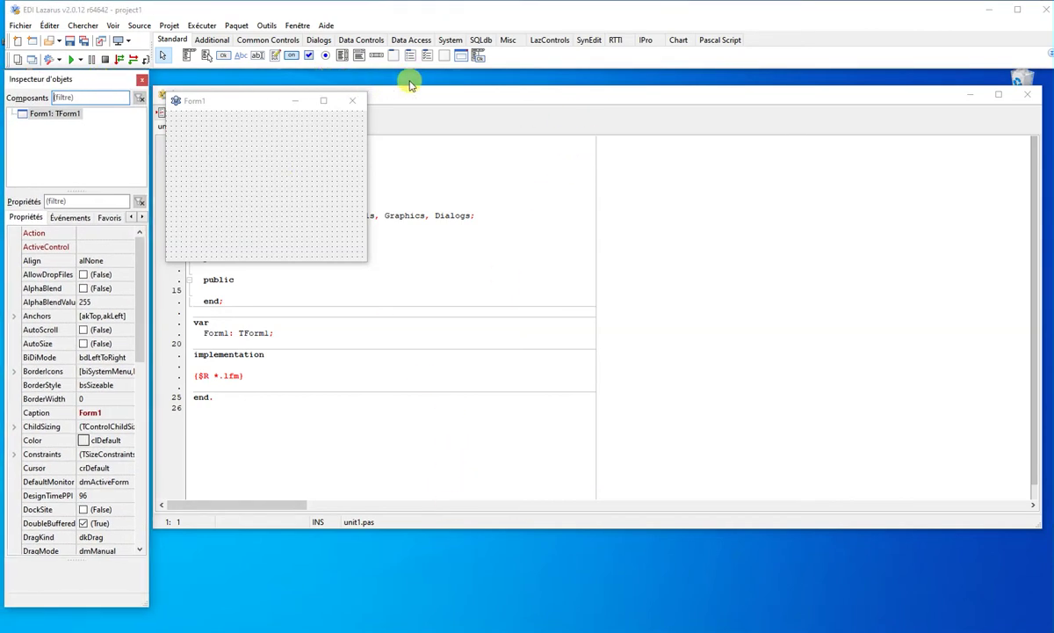
click(455, 95)
drag(455, 94, 452, 82)
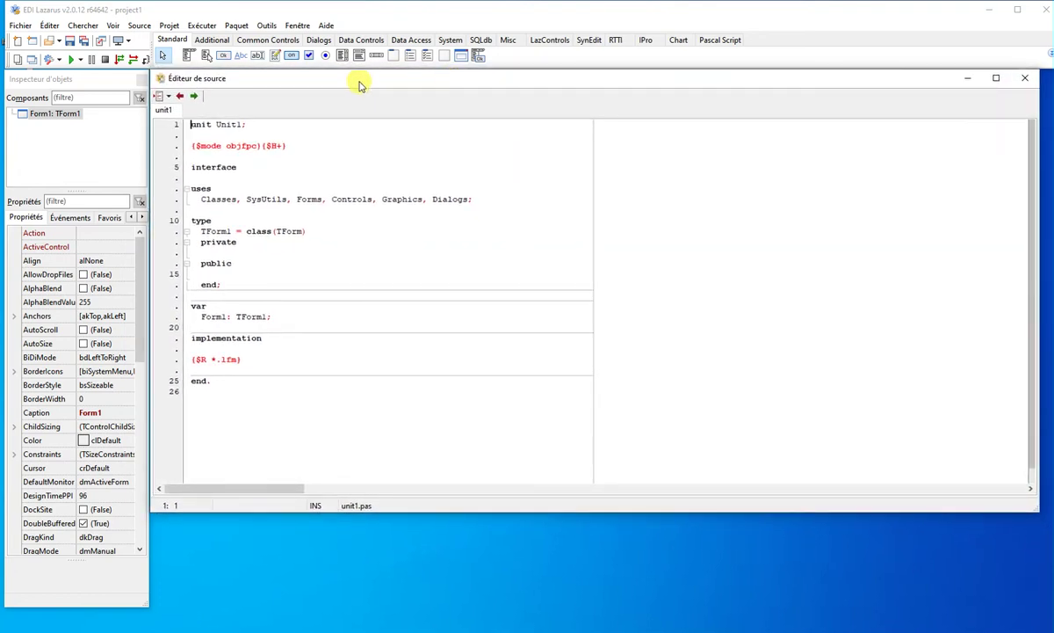
Step: Bring Form1 to the front, enlarge it to about 1409 x 568, and position it over the source editor
click(103, 43)
mouse_move(264, 106)
mouse_down()
mouse_move(268, 411)
mouse_move(254, 448)
mouse_move(271, 180)
mouse_move(254, 104)
mouse_up()
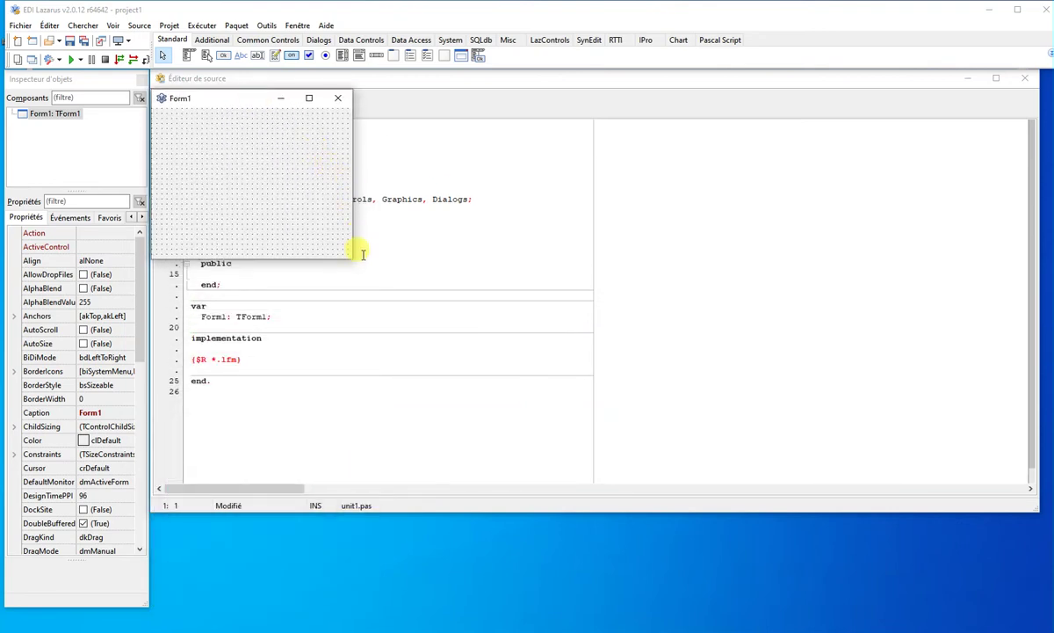
drag(347, 258, 1035, 464)
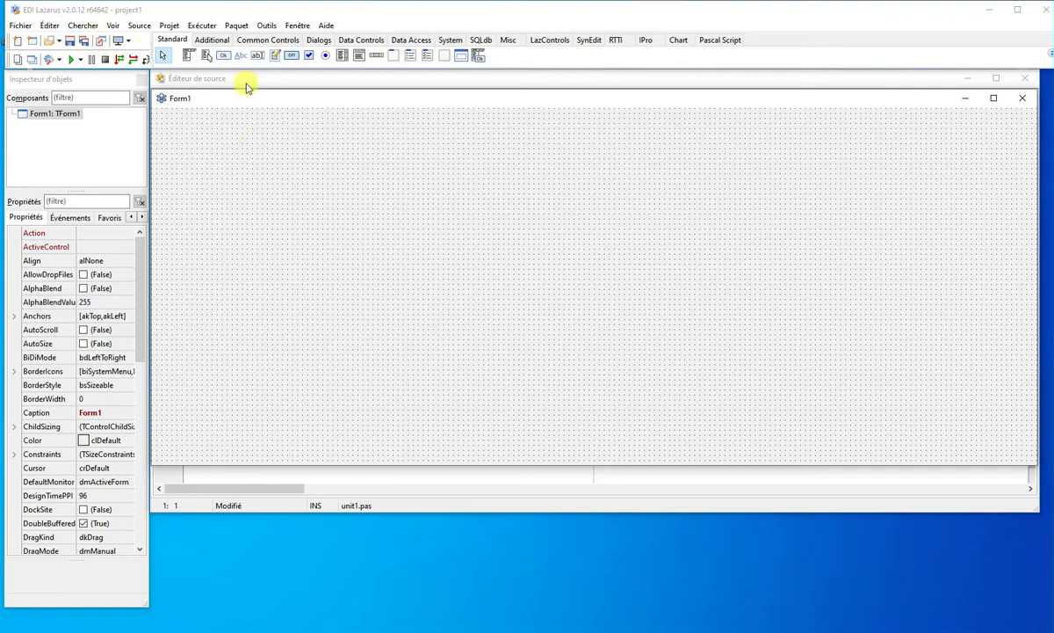
mouse_move(284, 104)
mouse_down()
mouse_move(286, 114)
mouse_move(294, 108)
mouse_up()
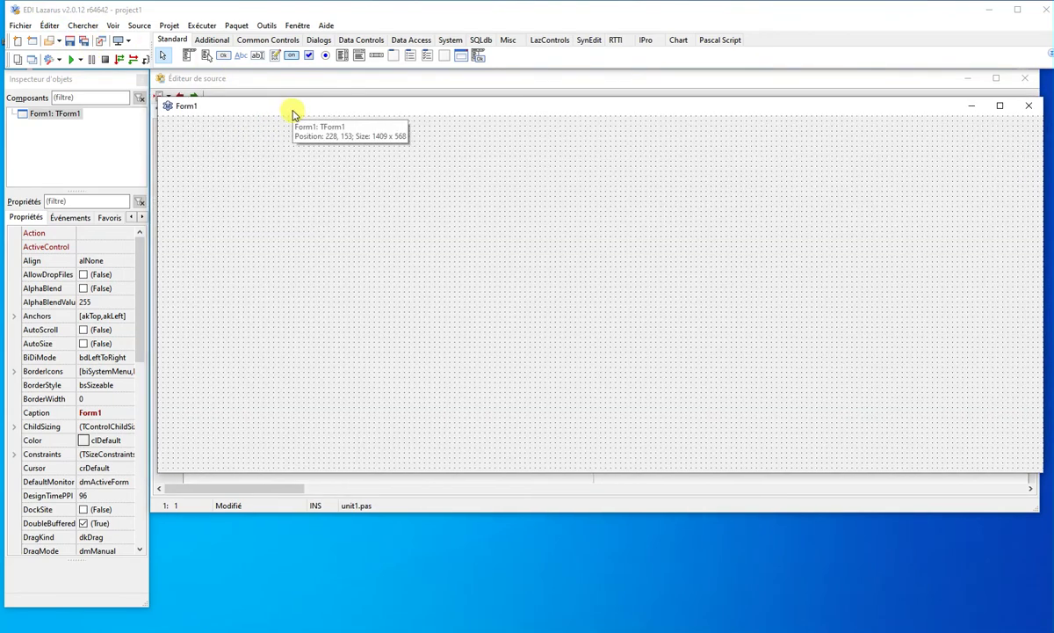
Step: Look through the component palette categories from Additional and Common Controls to Chart and Pascal Script
click(214, 41)
click(257, 41)
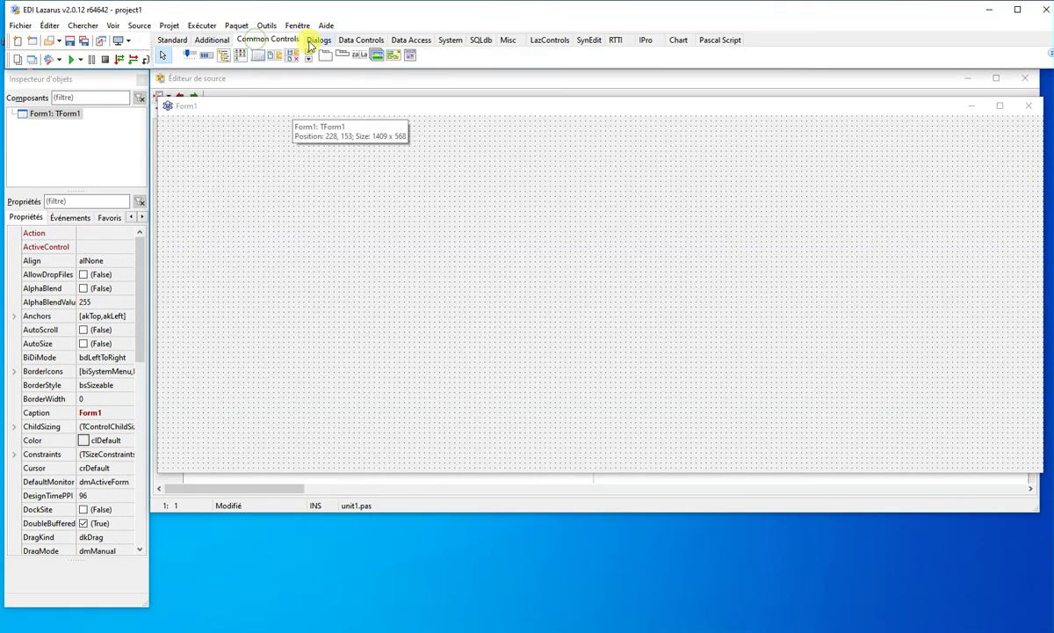
click(317, 40)
click(362, 40)
click(412, 41)
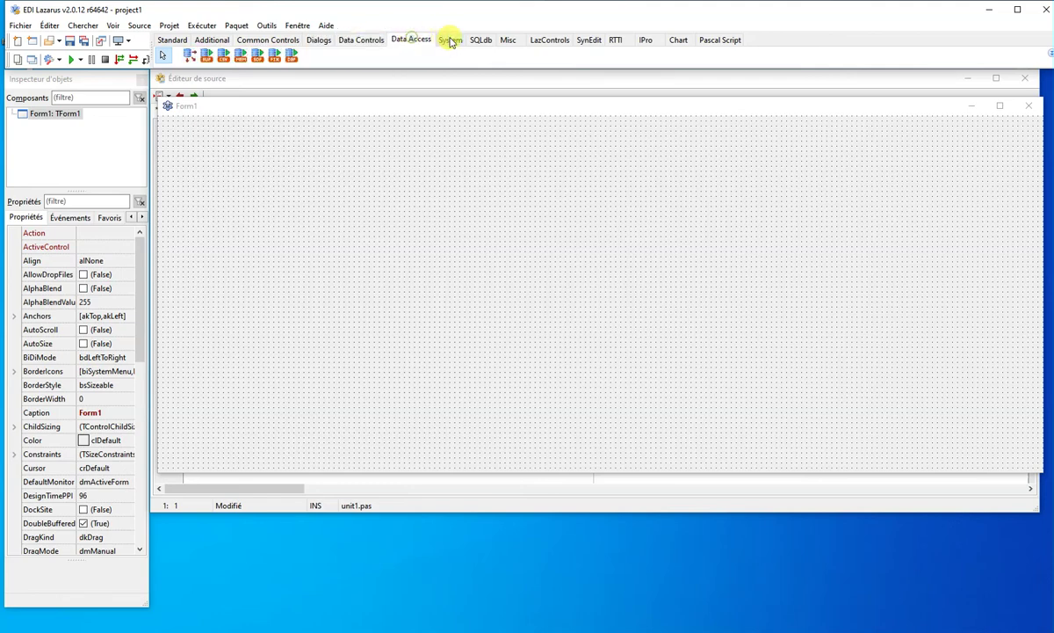
click(449, 41)
click(481, 40)
click(508, 40)
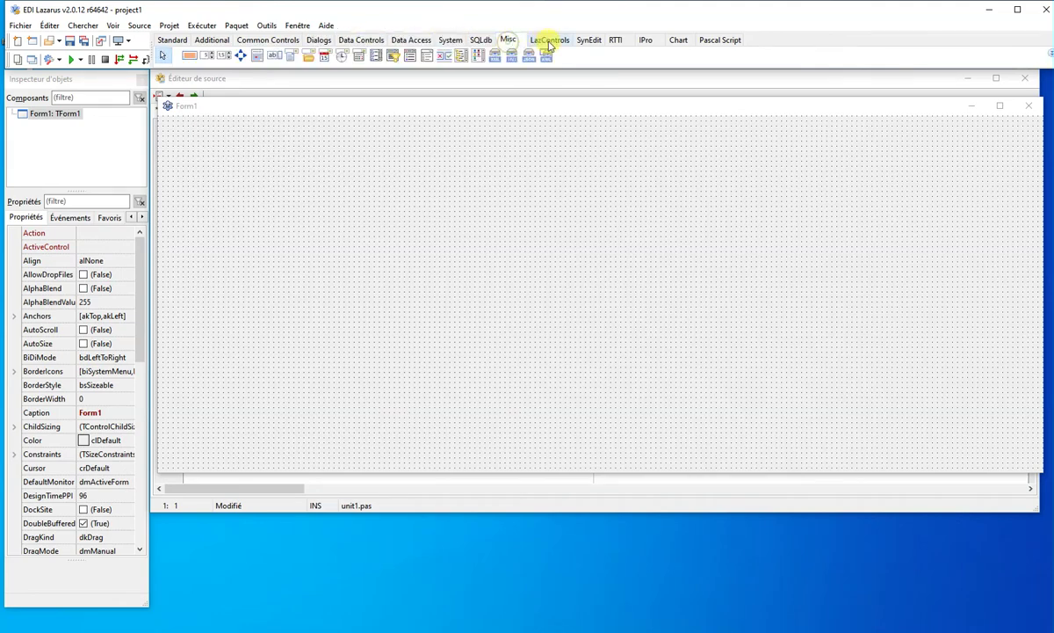
click(550, 41)
click(587, 40)
click(616, 41)
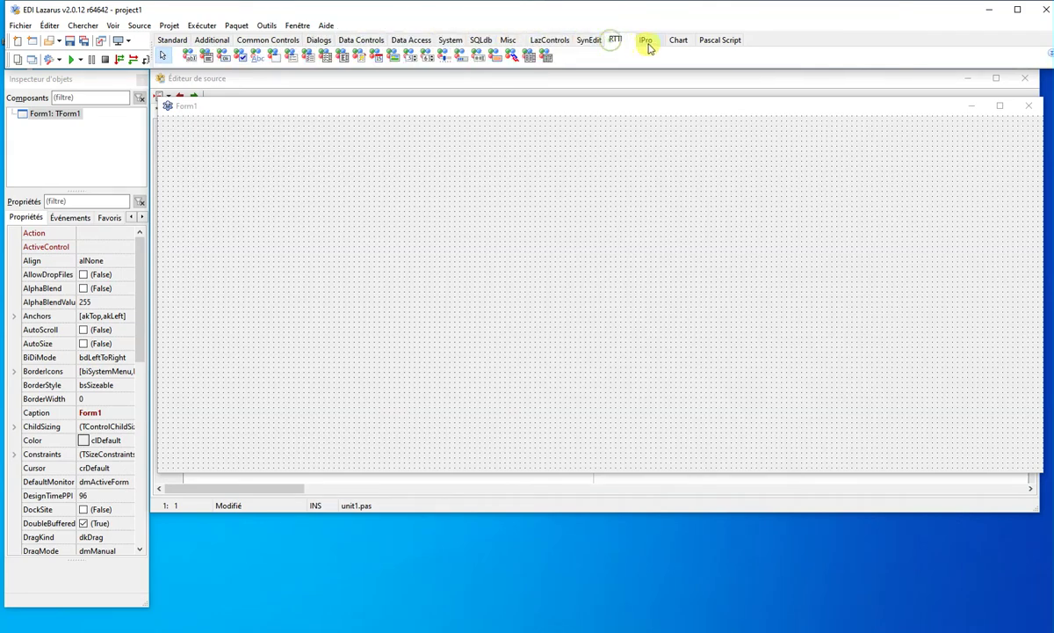
click(646, 40)
click(680, 40)
click(713, 40)
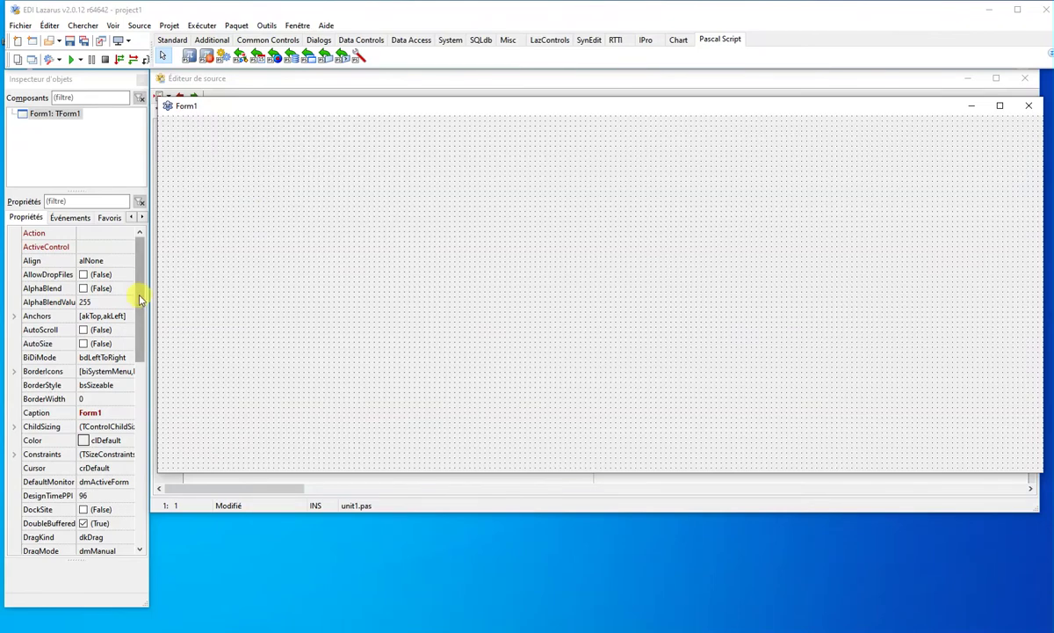
Step: Examine Form1's properties, events, favourites and restrictions in the Object Inspector, ending on its properties
drag(139, 294, 135, 261)
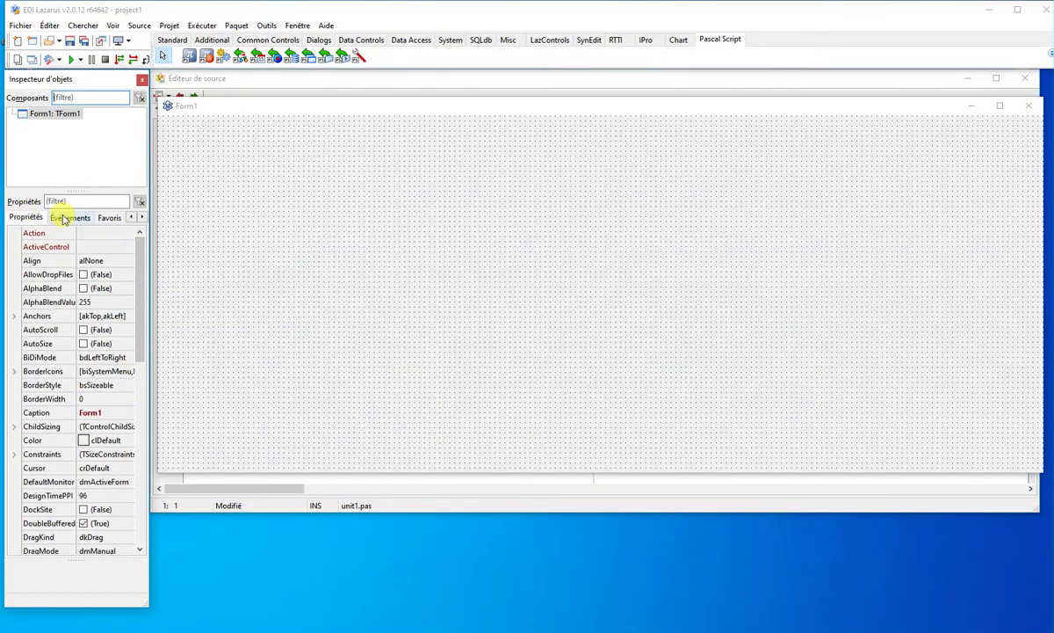
click(73, 218)
click(109, 218)
click(141, 217)
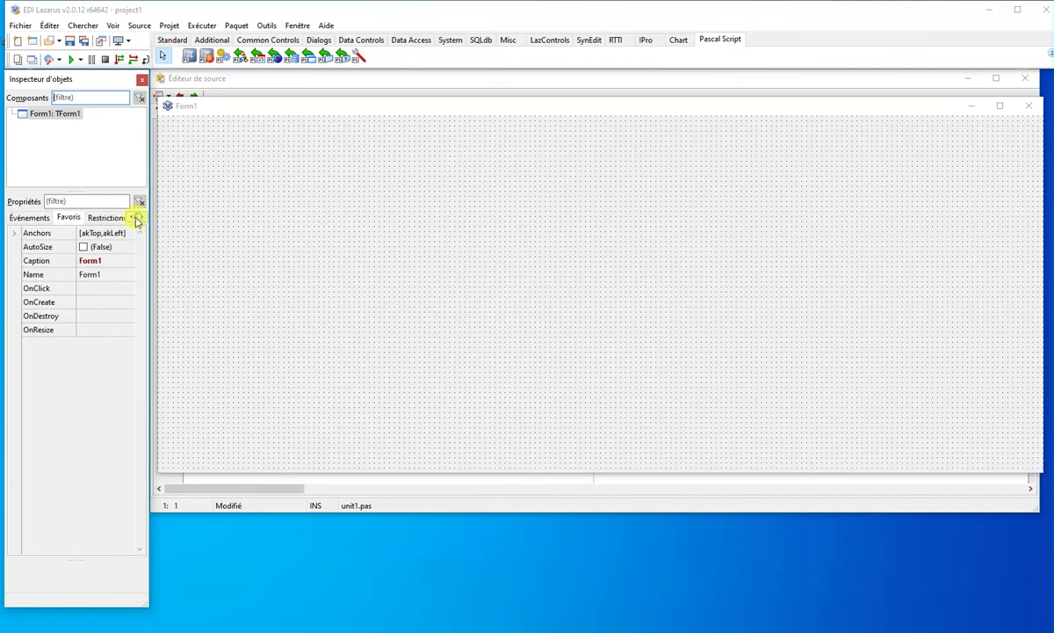
click(103, 220)
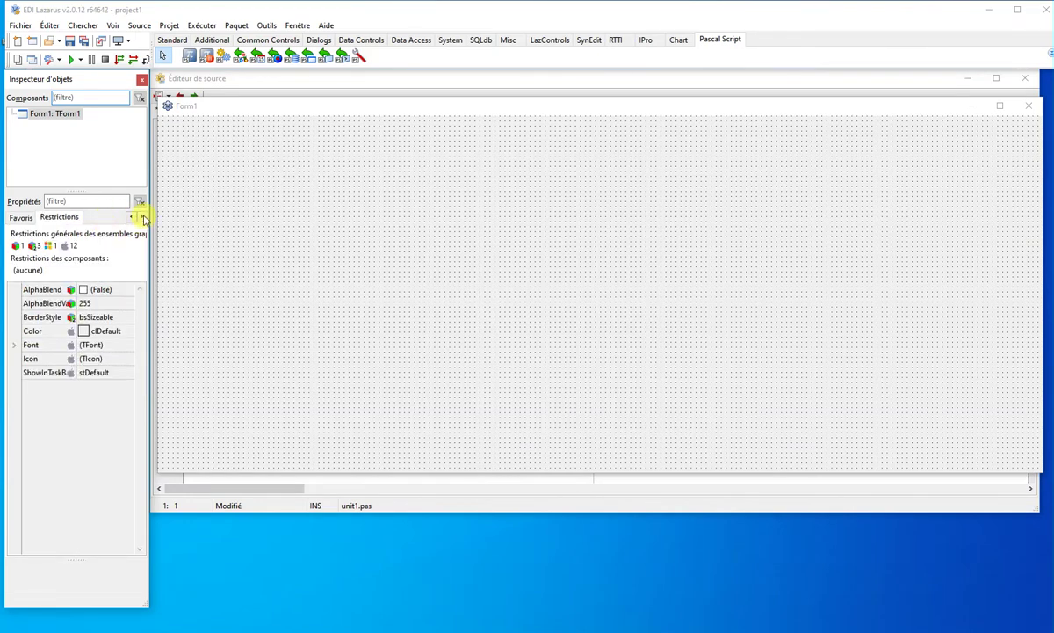
click(21, 217)
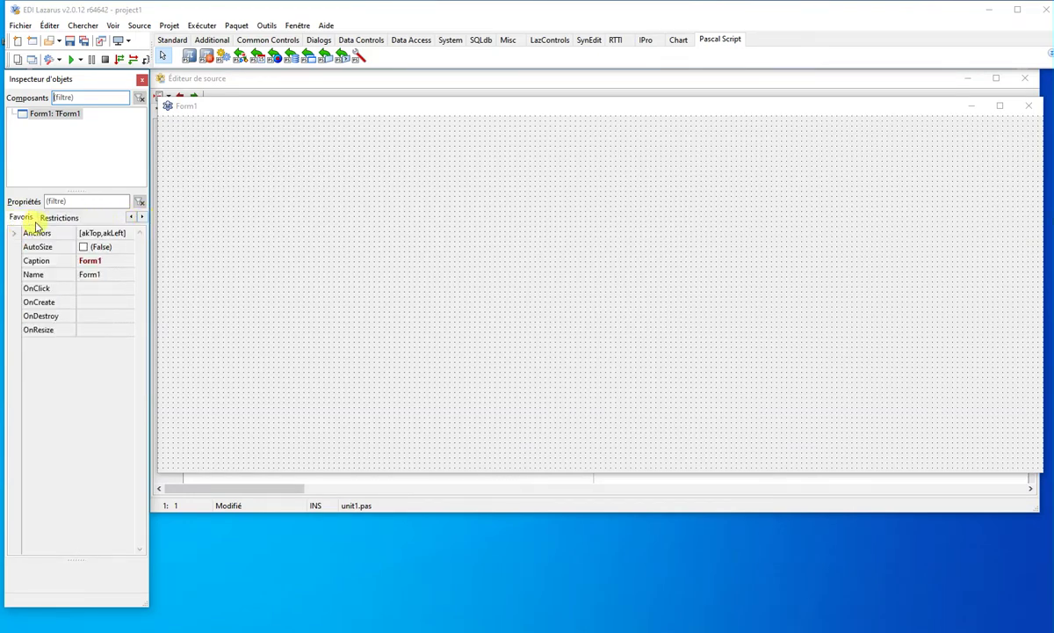
click(130, 216)
click(130, 216)
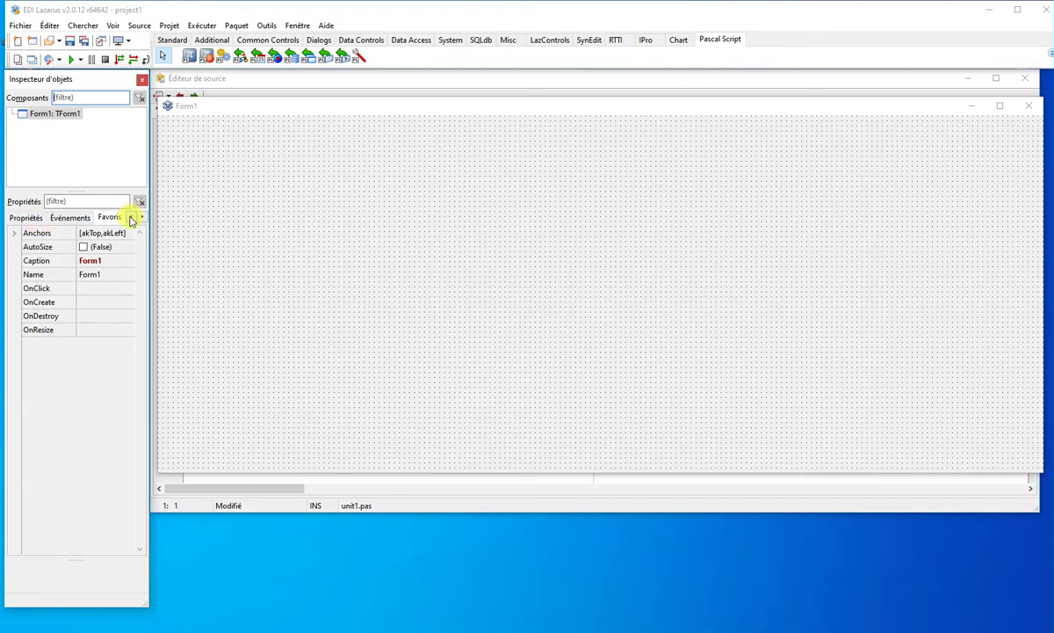
click(71, 220)
click(32, 218)
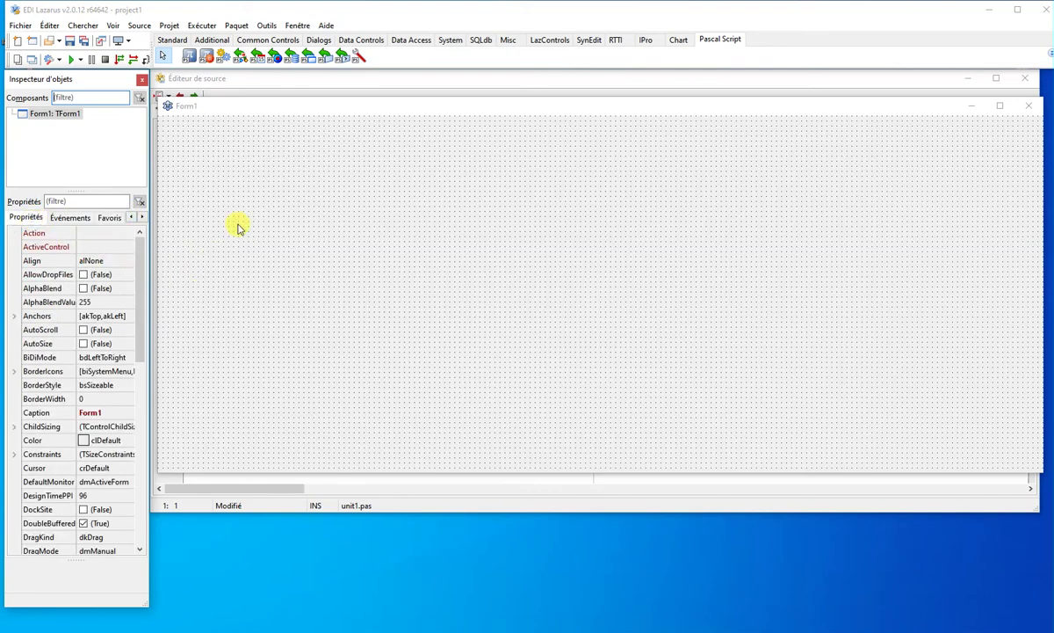
Step: Narrow Form1 and the source editor from their left edges to free space beside the Object Inspector
click(223, 174)
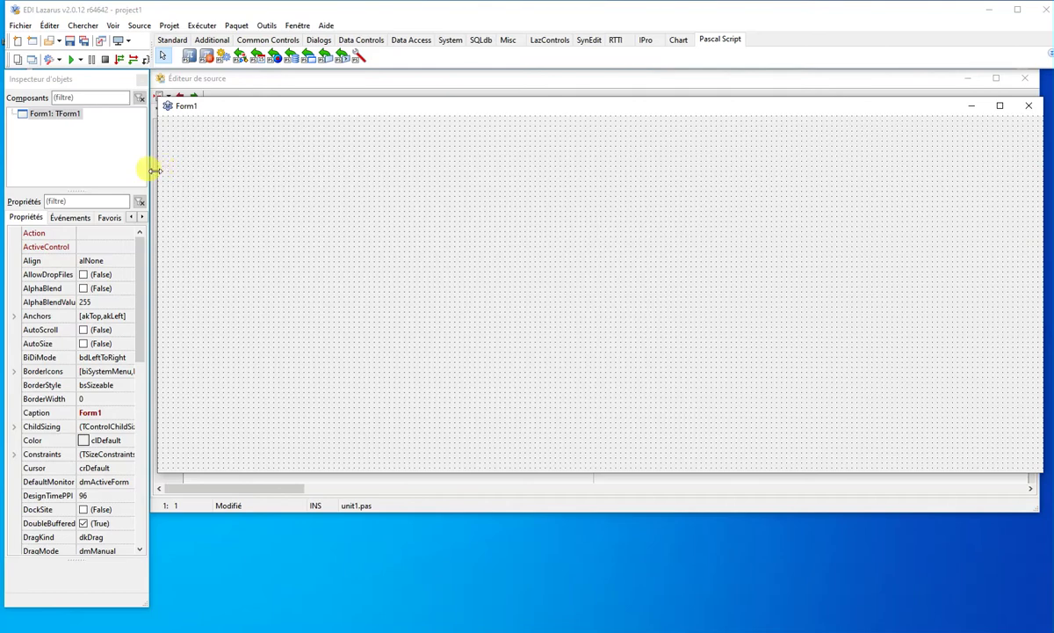
drag(159, 168, 357, 165)
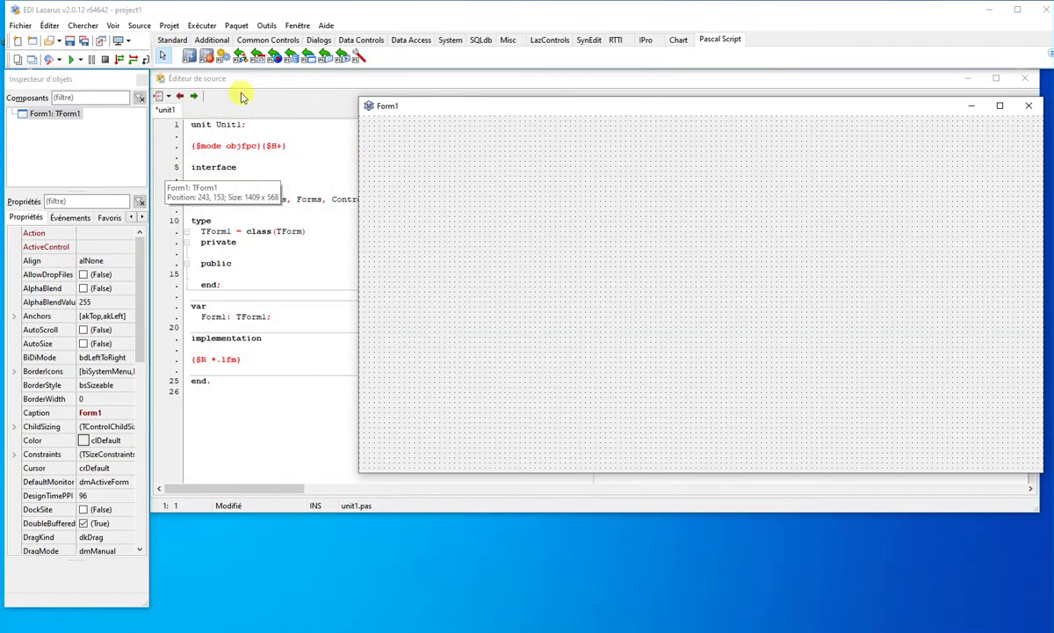
click(231, 79)
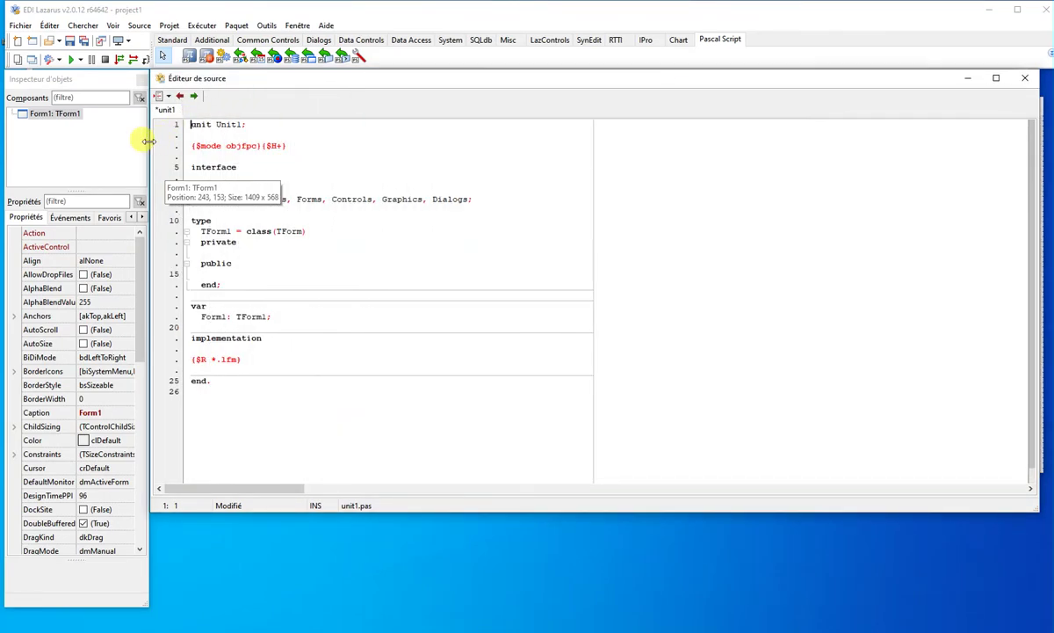
drag(150, 141, 320, 141)
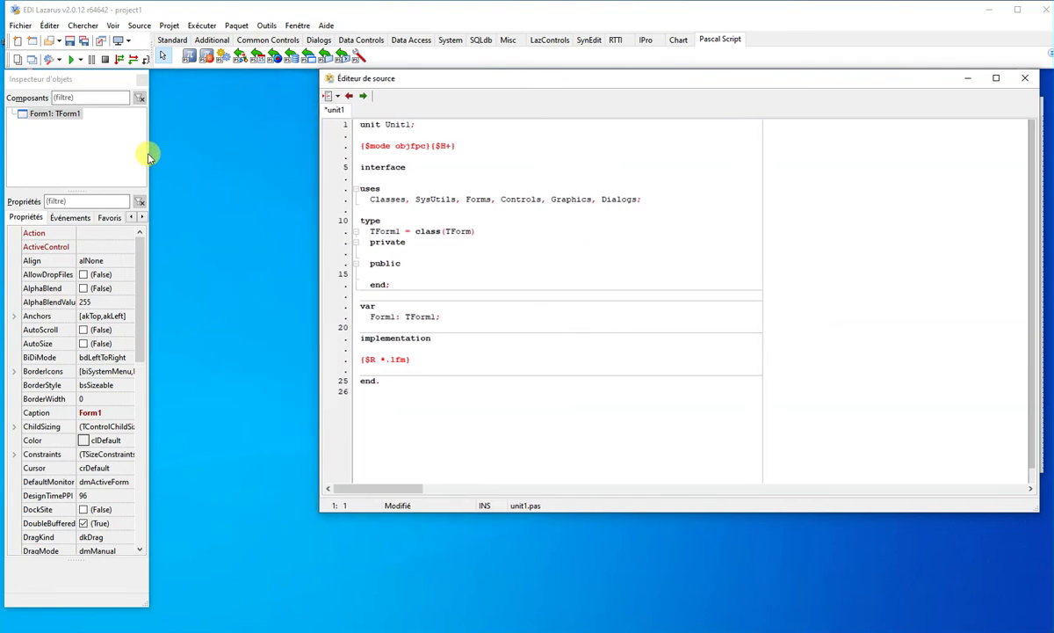
Step: Widen the Object Inspector and its property name column, close the gap to the source editor, and extend the inspector towards the screen's lower edge
drag(150, 154, 265, 159)
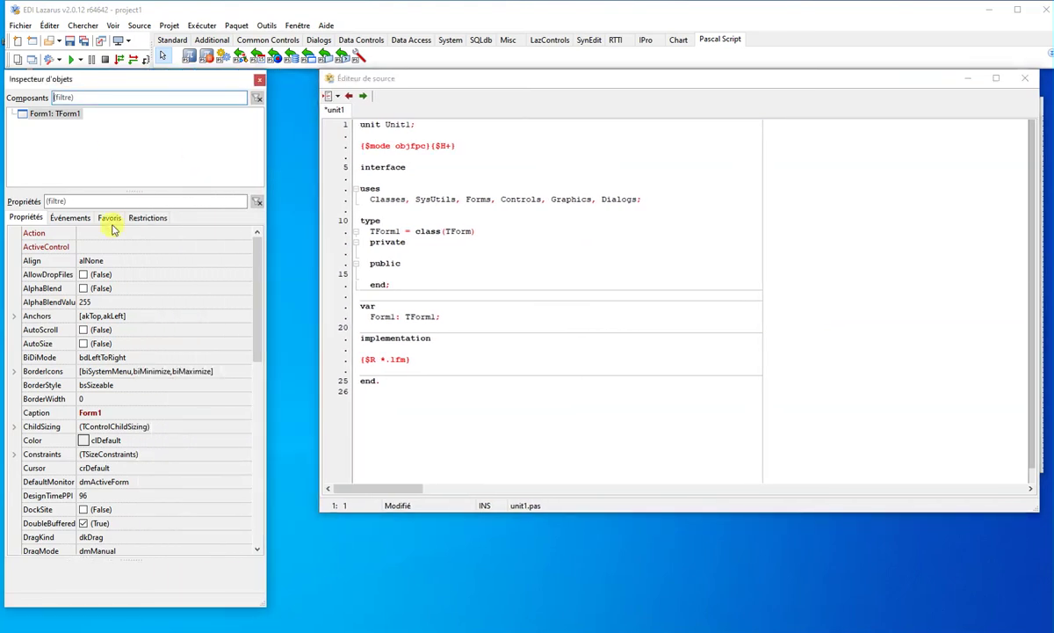
drag(77, 248, 125, 243)
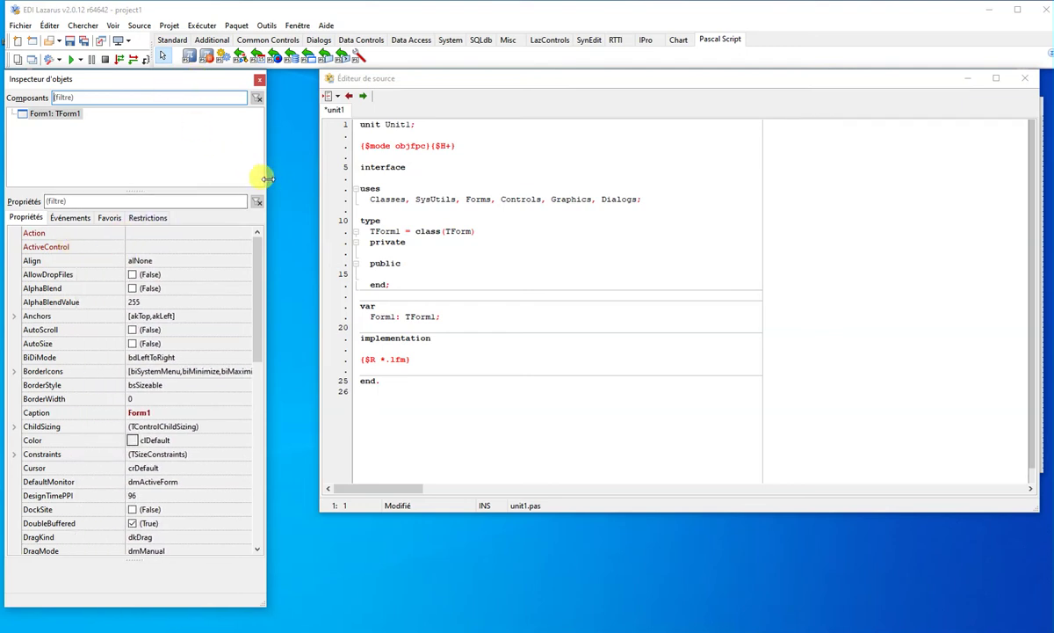
mouse_move(263, 180)
mouse_down()
mouse_move(231, 184)
mouse_move(309, 172)
mouse_move(275, 180)
mouse_up()
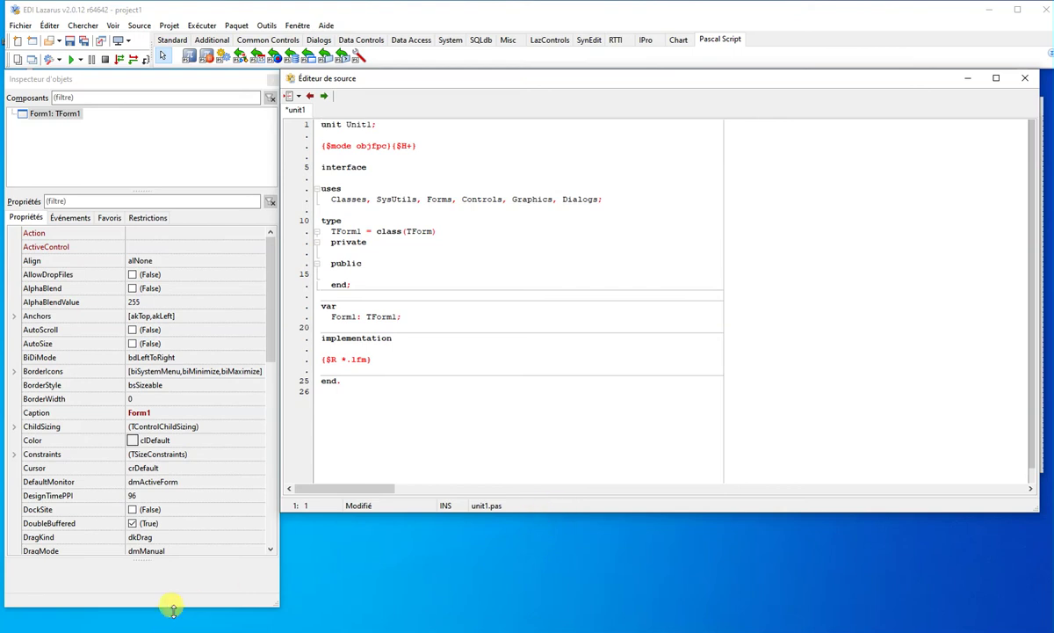
drag(180, 605, 180, 628)
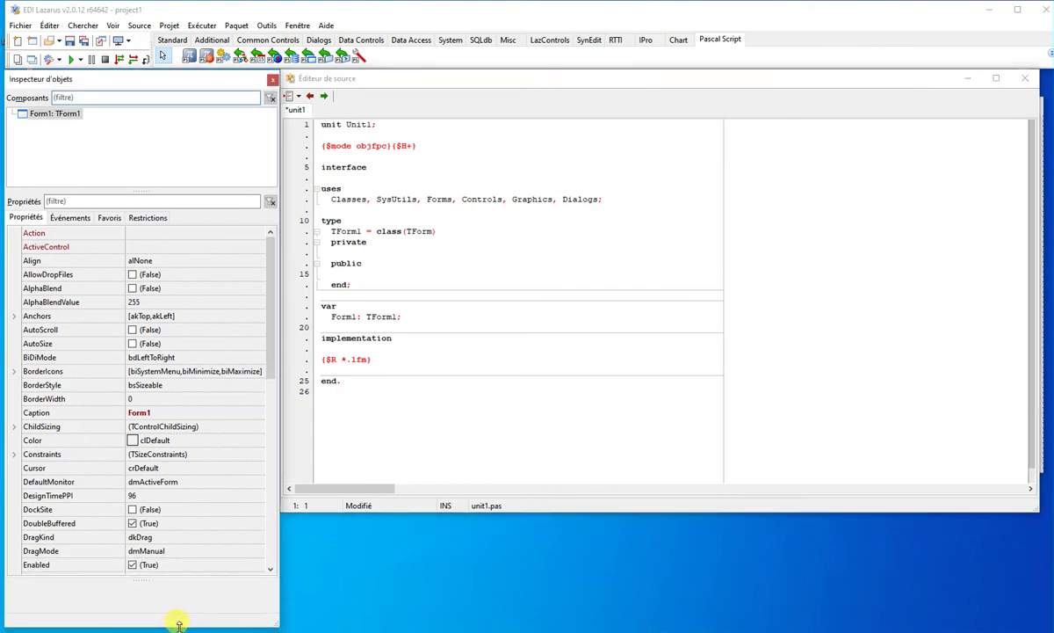
Step: Show the Messages window below the source editor, and bring Form1 to the front, centred over the editor
click(134, 26)
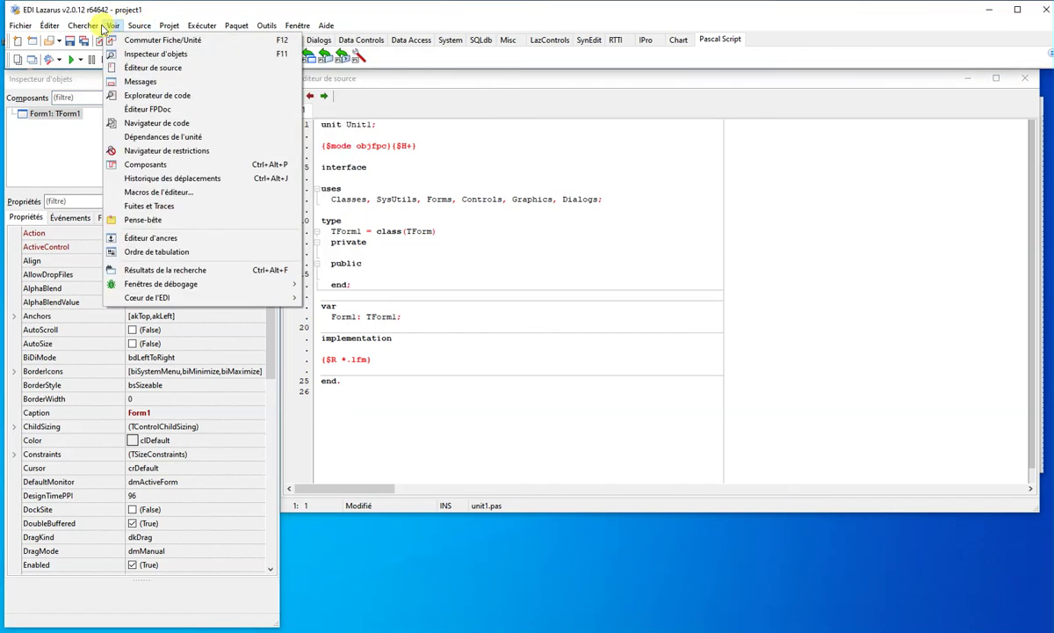
mouse_move(101, 29)
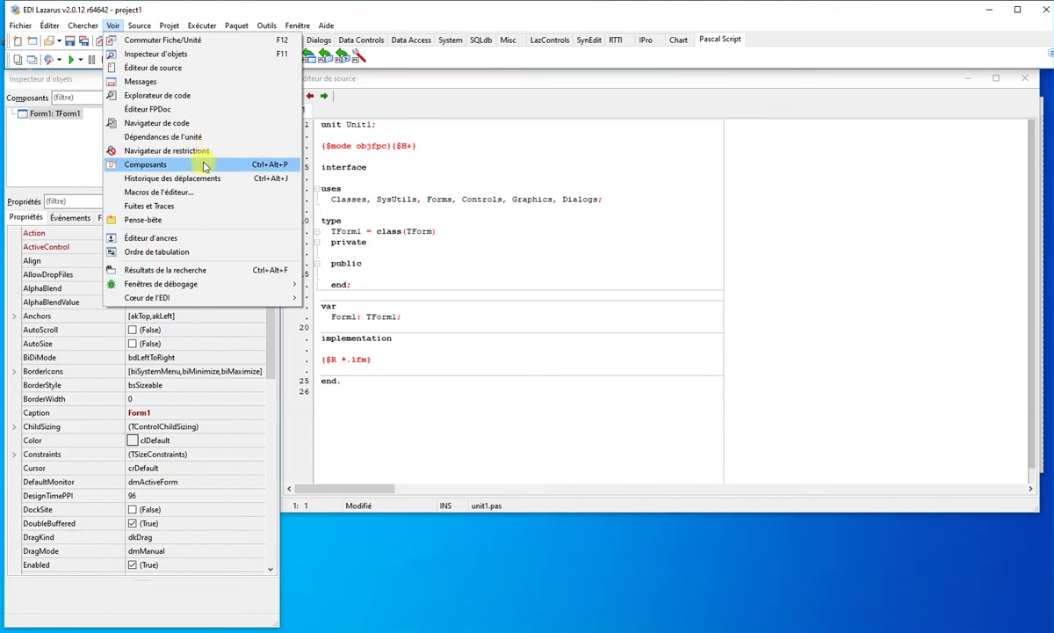
click(199, 82)
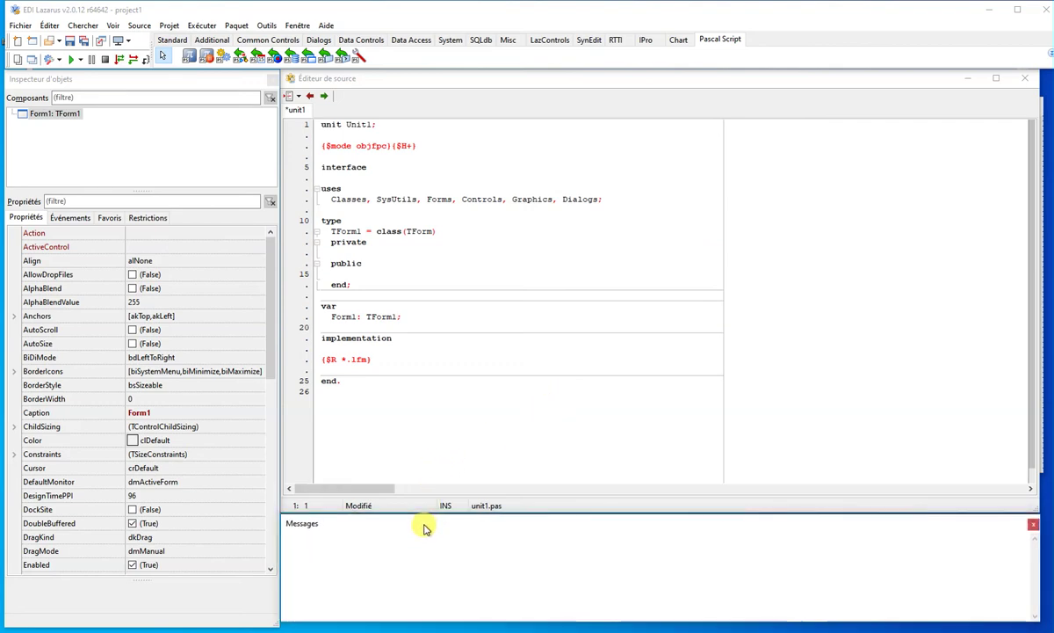
click(100, 40)
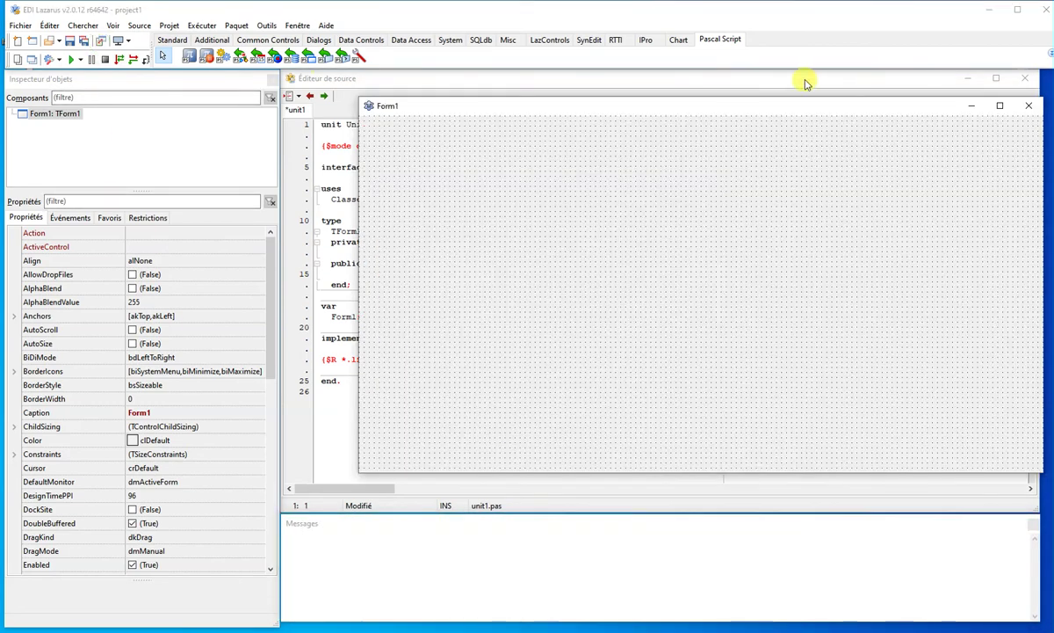
drag(733, 110, 676, 101)
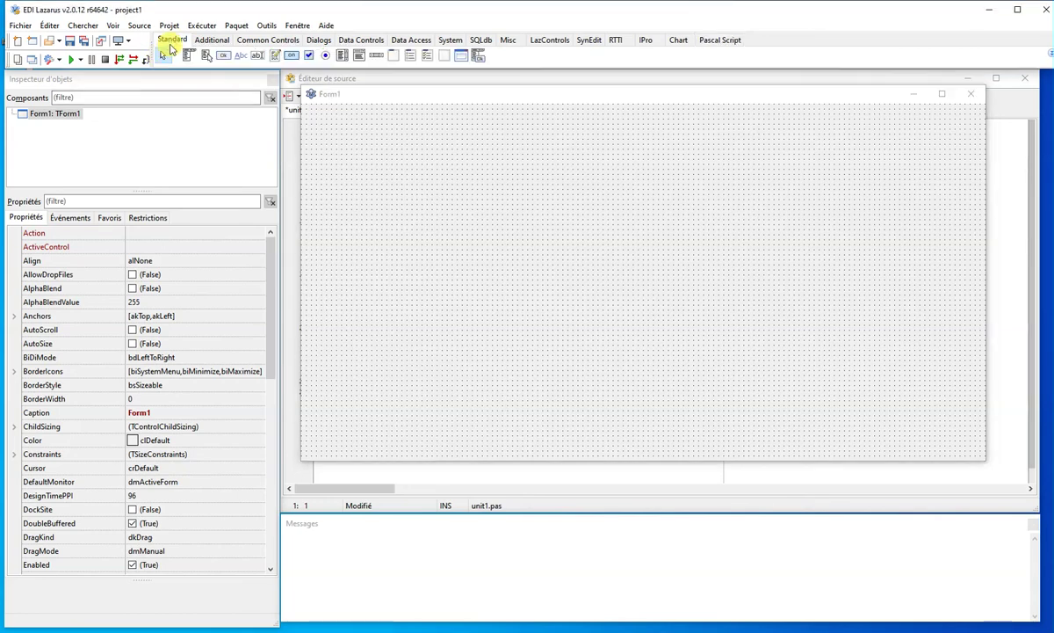
Step: Place a standard TLabel slightly above the middle of Form1, with its left position at about 367
click(172, 40)
click(238, 57)
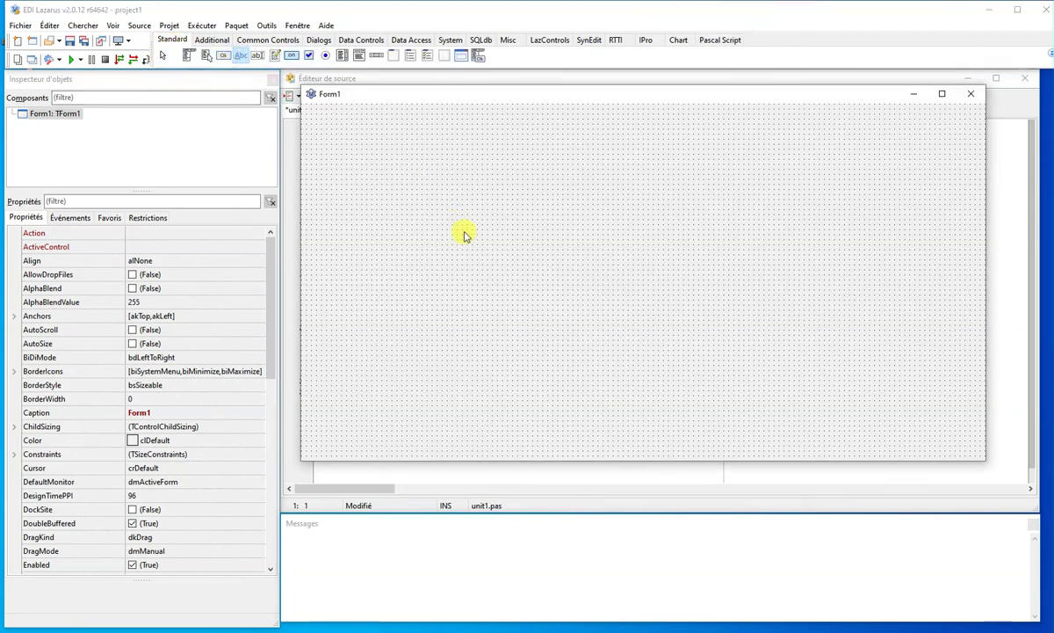
click(531, 245)
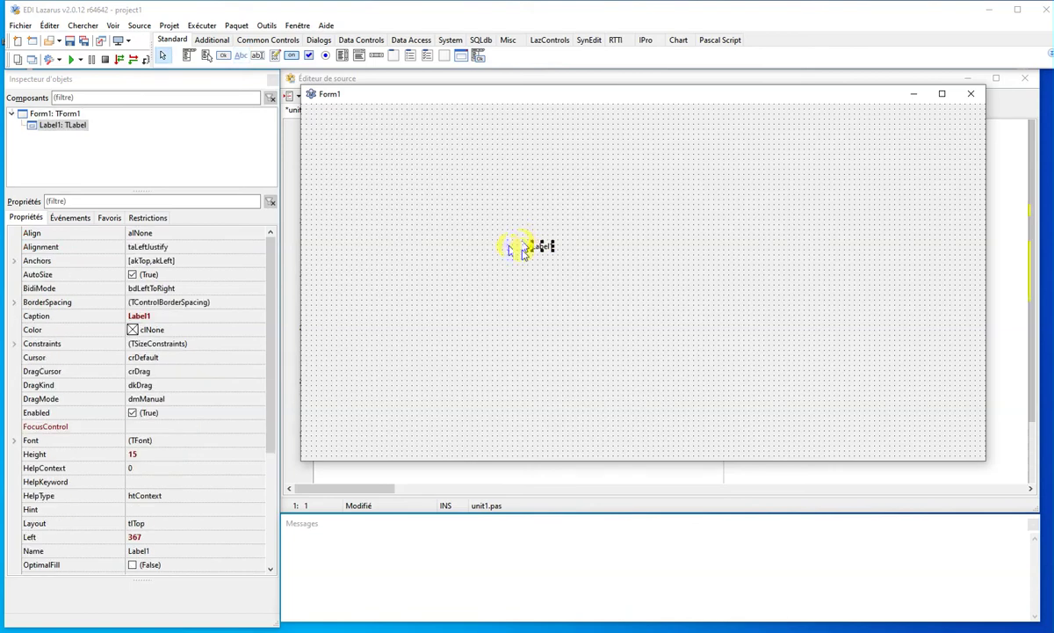
Step: Set the label's caption to "We installed Lazarus, now let's see if it works." through the string editor, and deselect the label
click(198, 314)
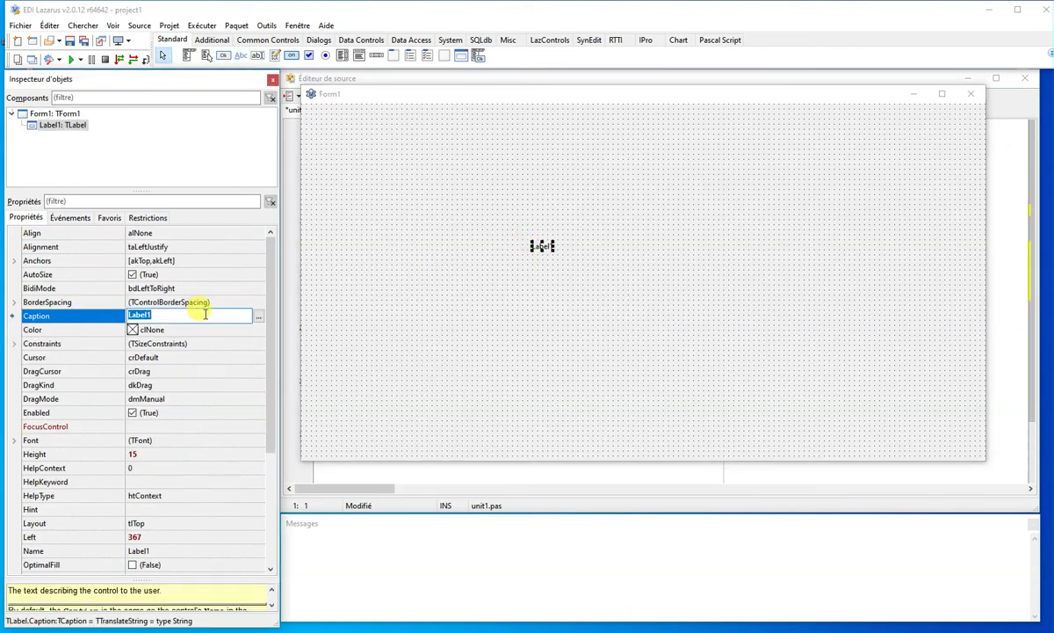
click(259, 316)
double_click(496, 275)
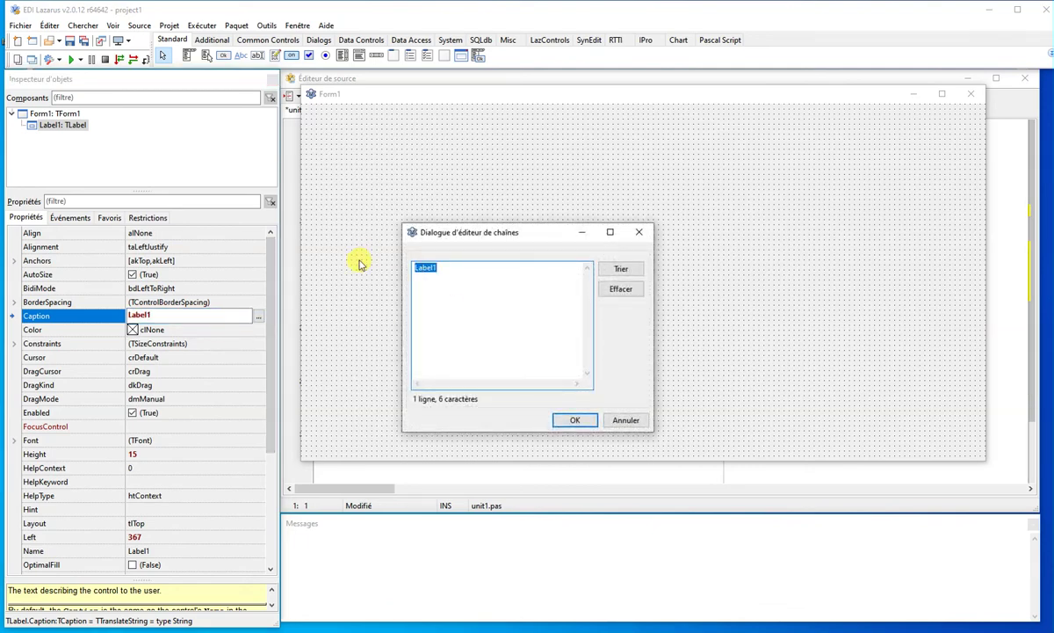
text(w)
text(e install)
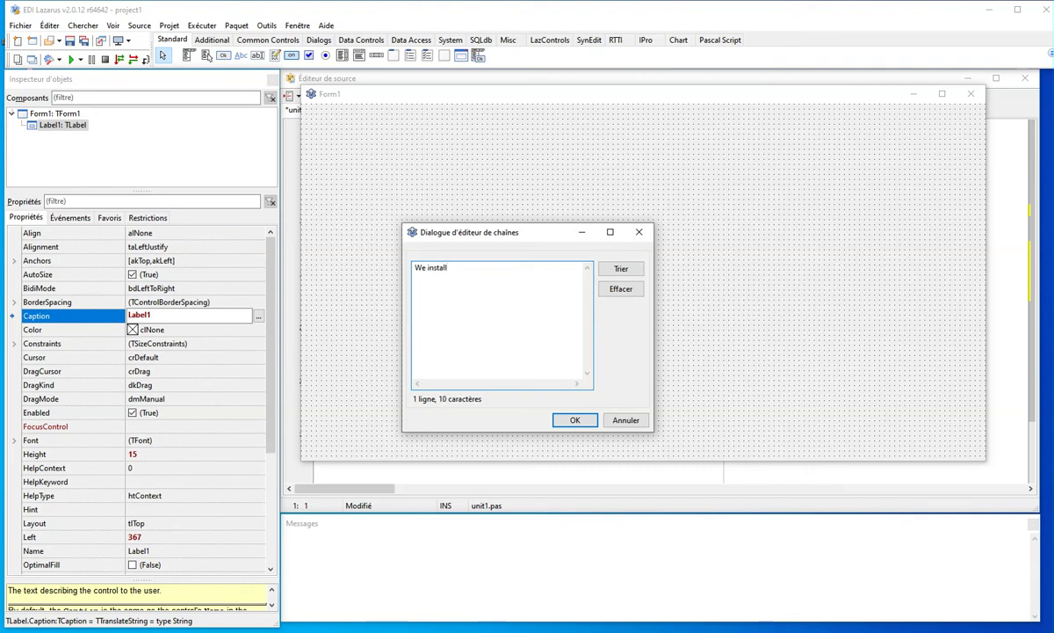
text(ed Lazarus, now let's see)
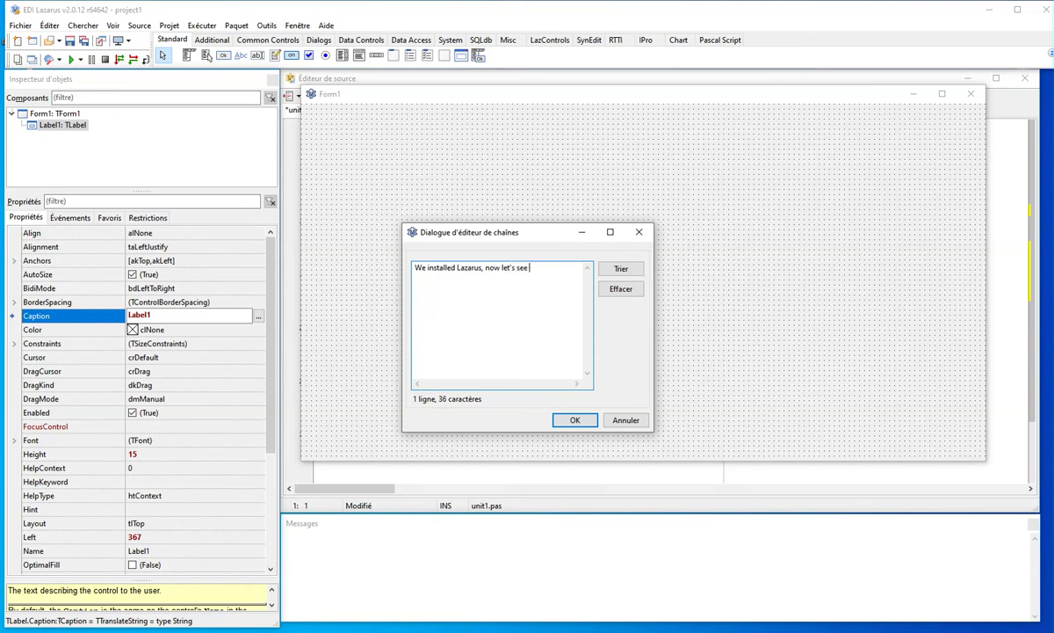
text(if it works.)
click(575, 420)
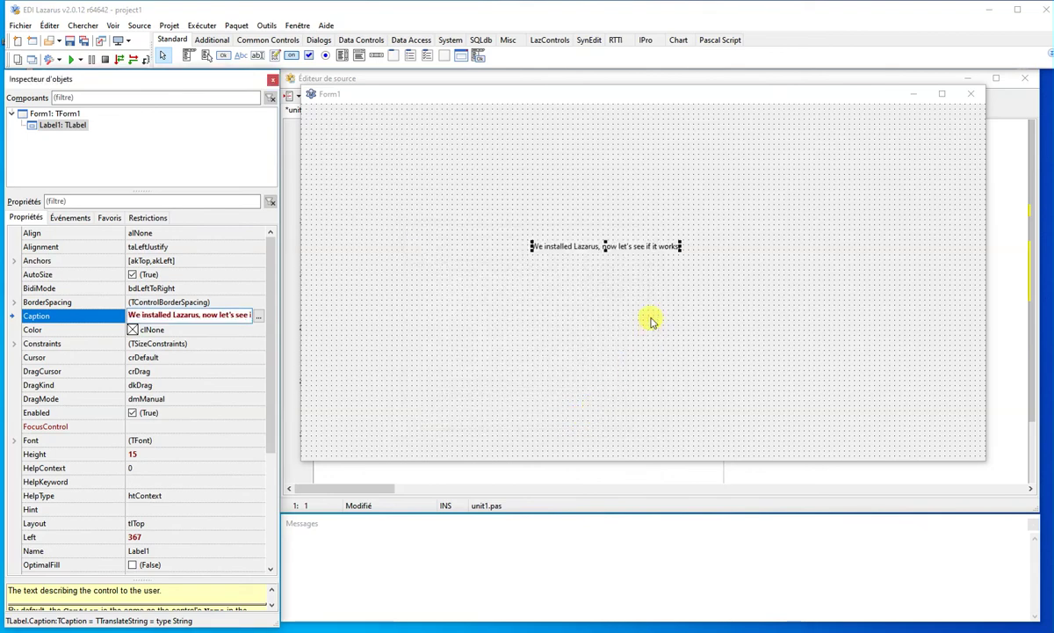
click(664, 274)
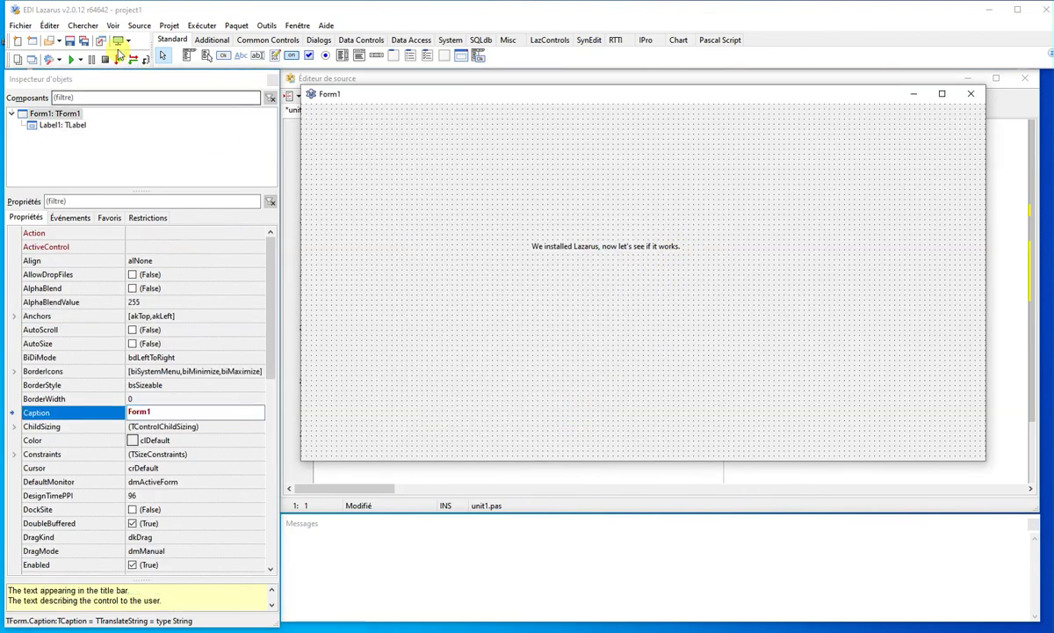
Step: Run the project, minimise the IDE, and move the running Form1 window slightly up and to the left on the desktop
click(71, 60)
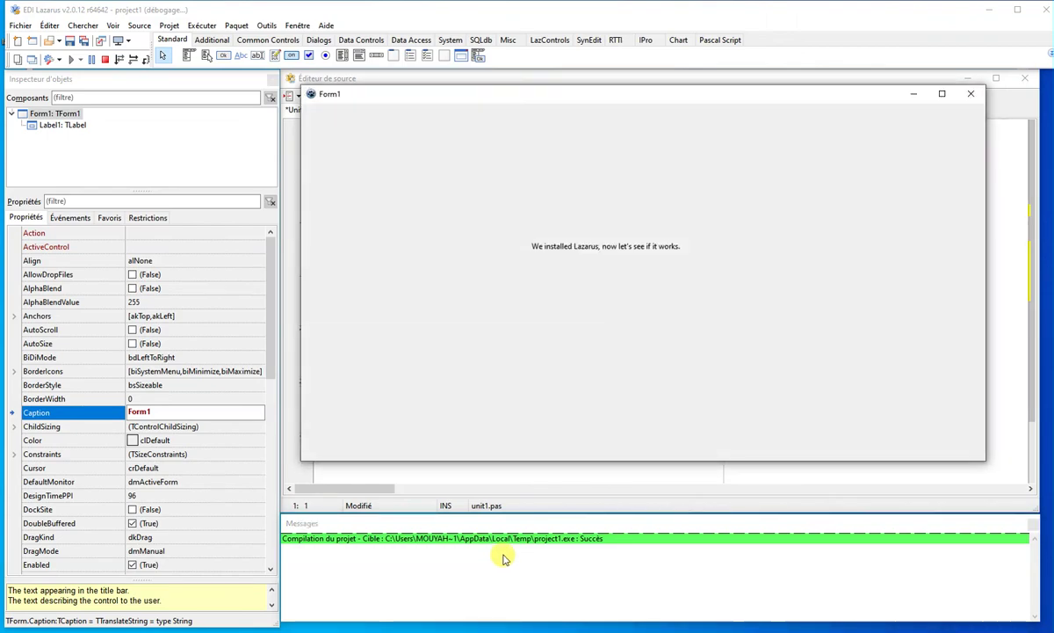
click(986, 11)
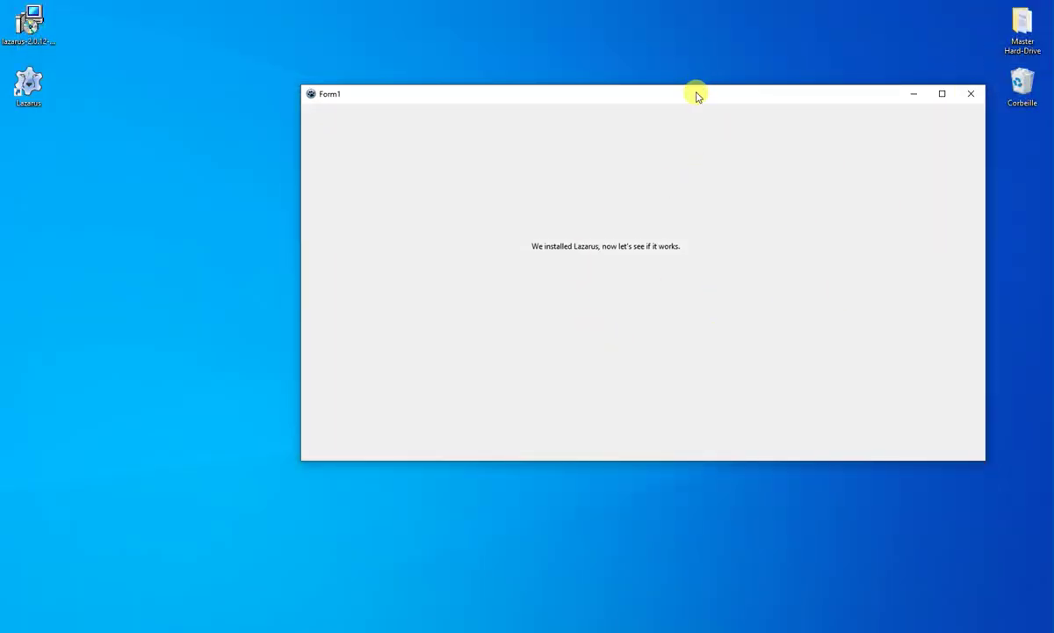
drag(697, 94, 654, 87)
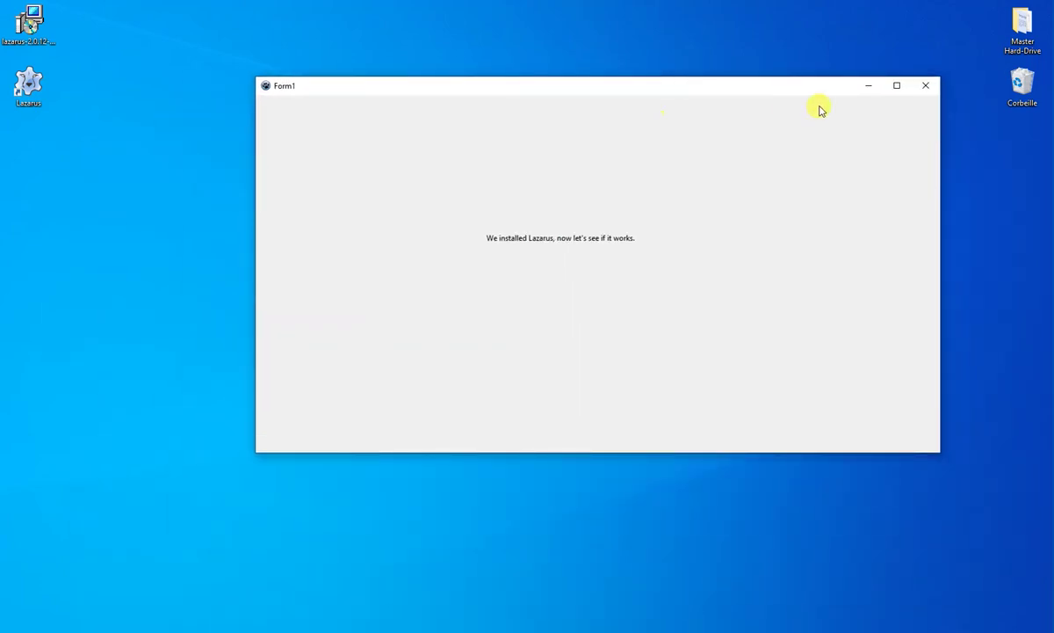
Step: Try minimising the running Form1 window, then close it and acknowledge the execution notice to return to the IDE
click(471, 220)
click(868, 88)
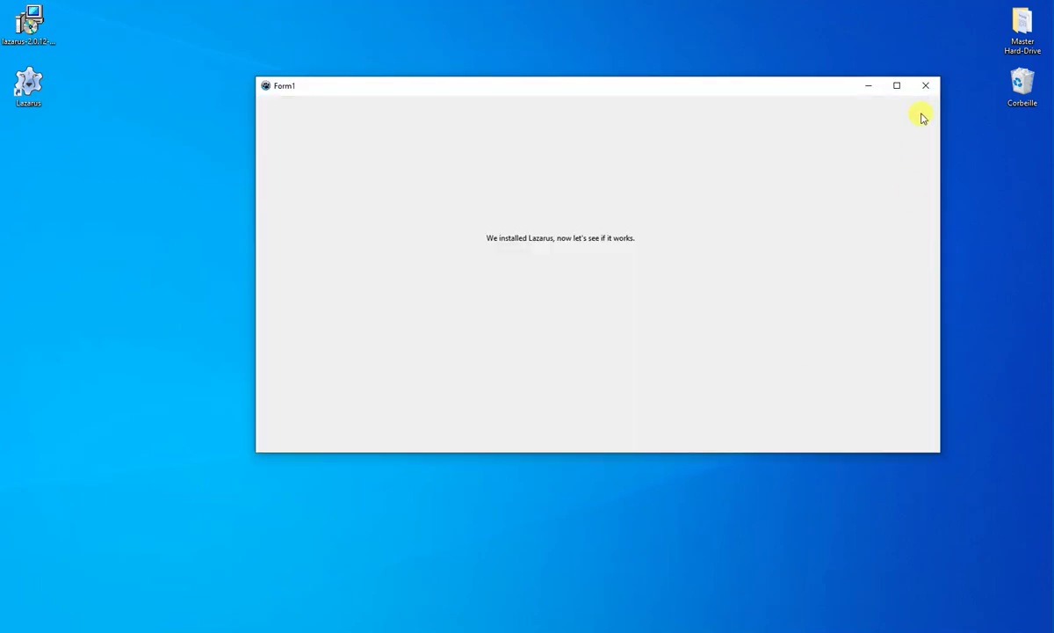
click(925, 87)
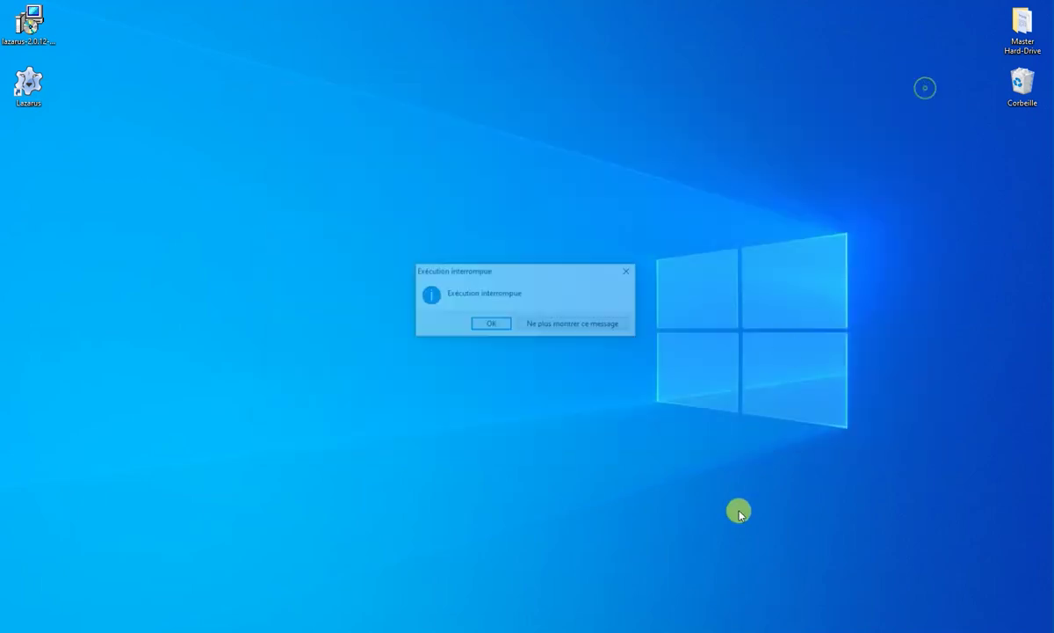
click(493, 325)
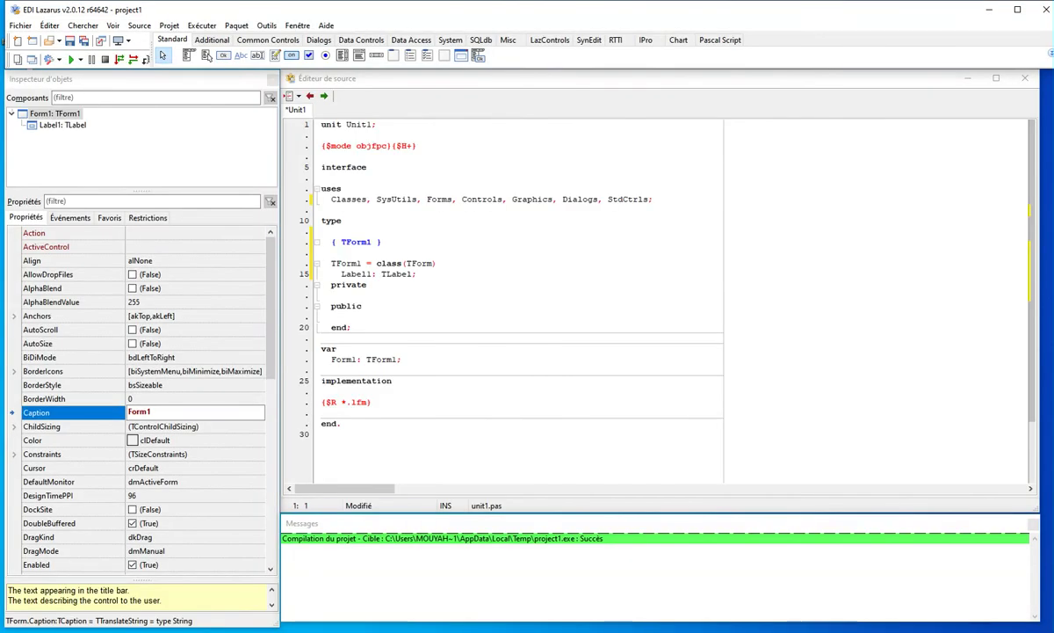